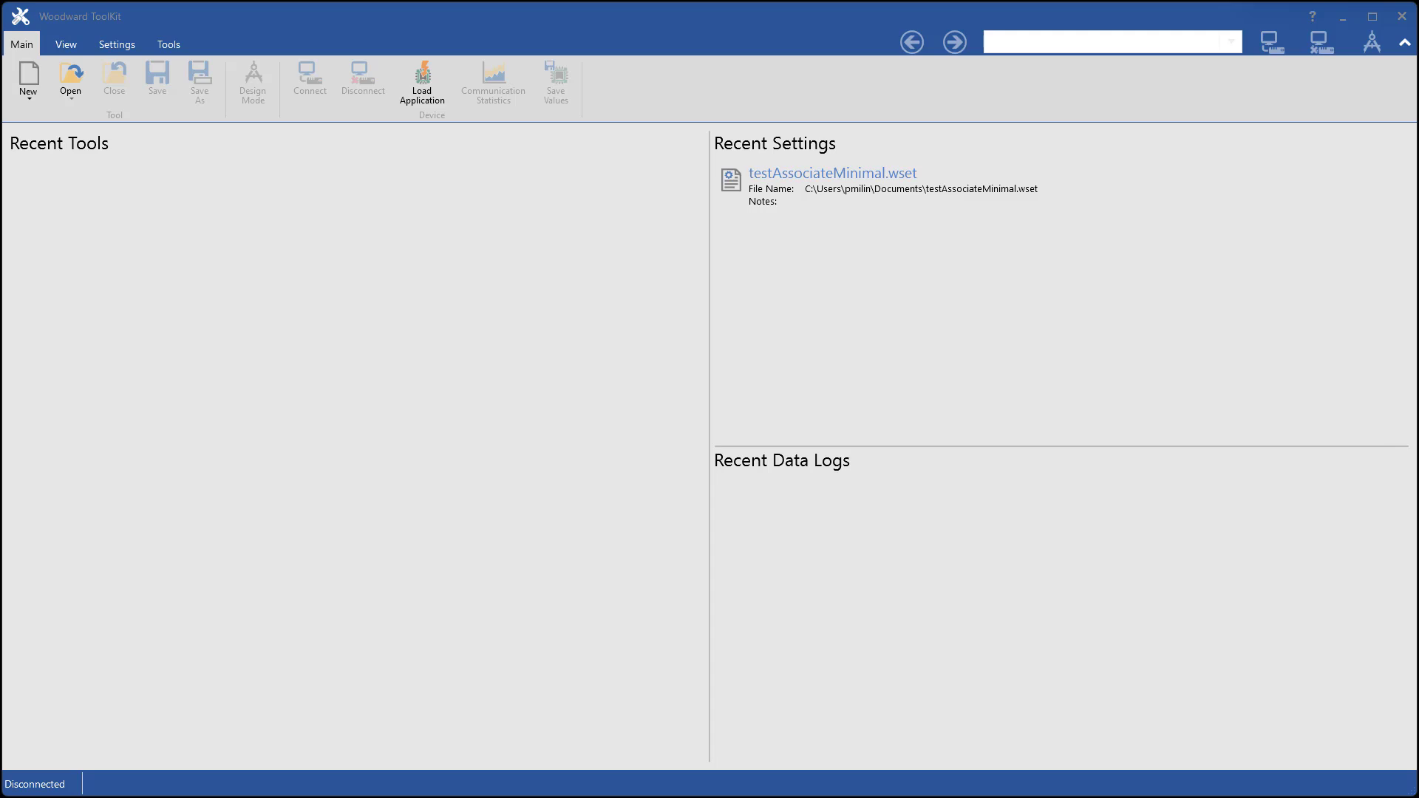
Step: Start associating settings with an application, choosing testDragDropElementsModified.wset from the Documents folder as the settings file
{"action": "left_click", "coordinate": [119, 43]}
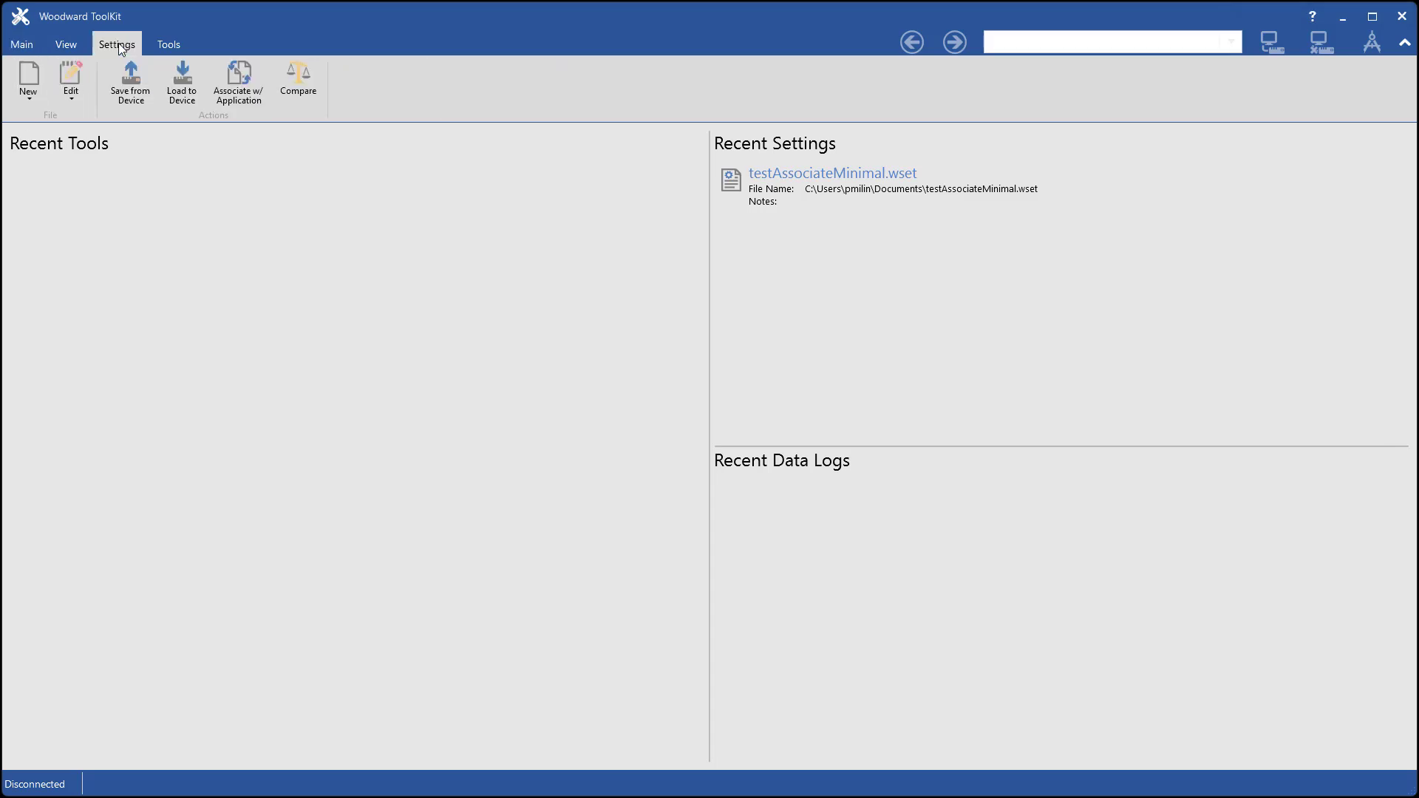
{"action": "left_click", "coordinate": [238, 87]}
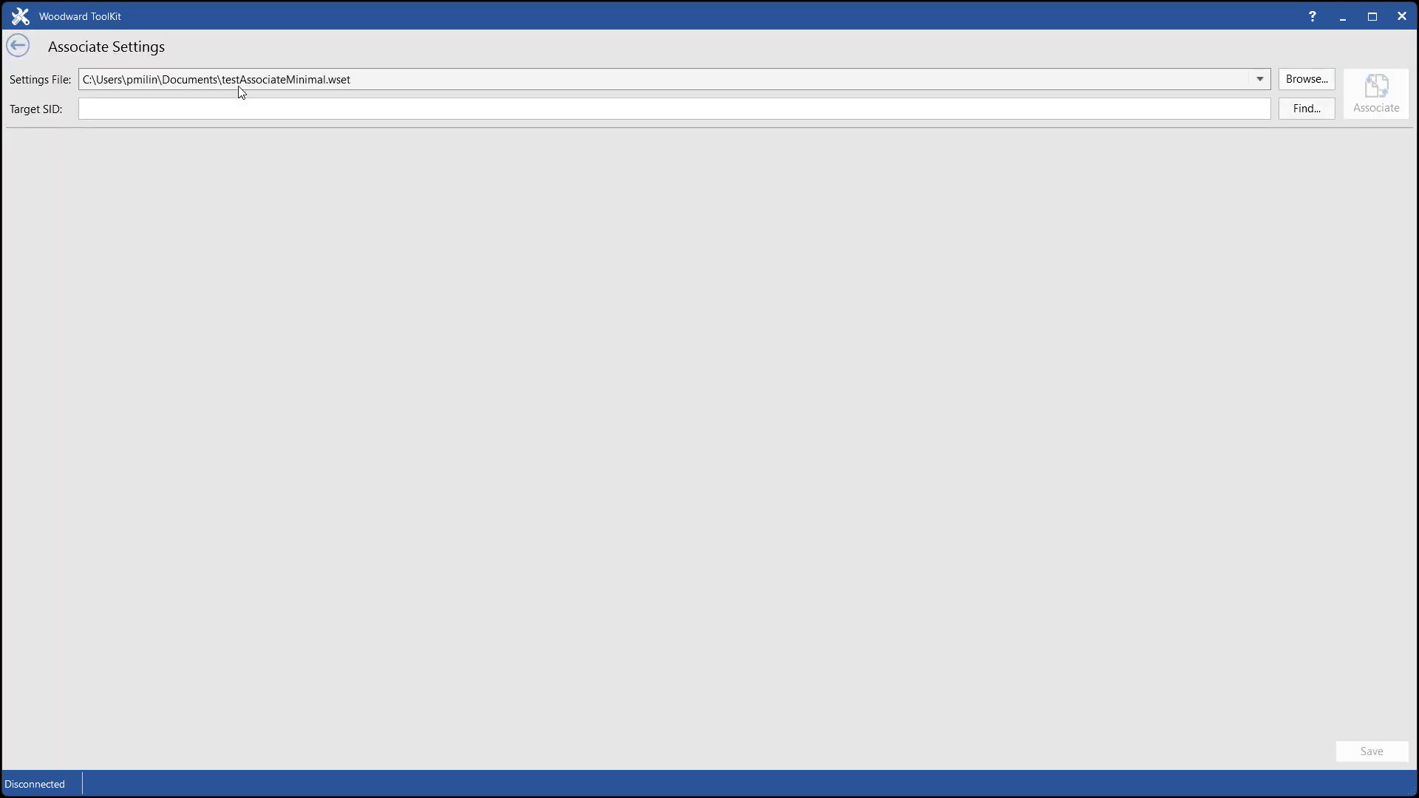
{"action": "left_click", "coordinate": [1261, 83]}
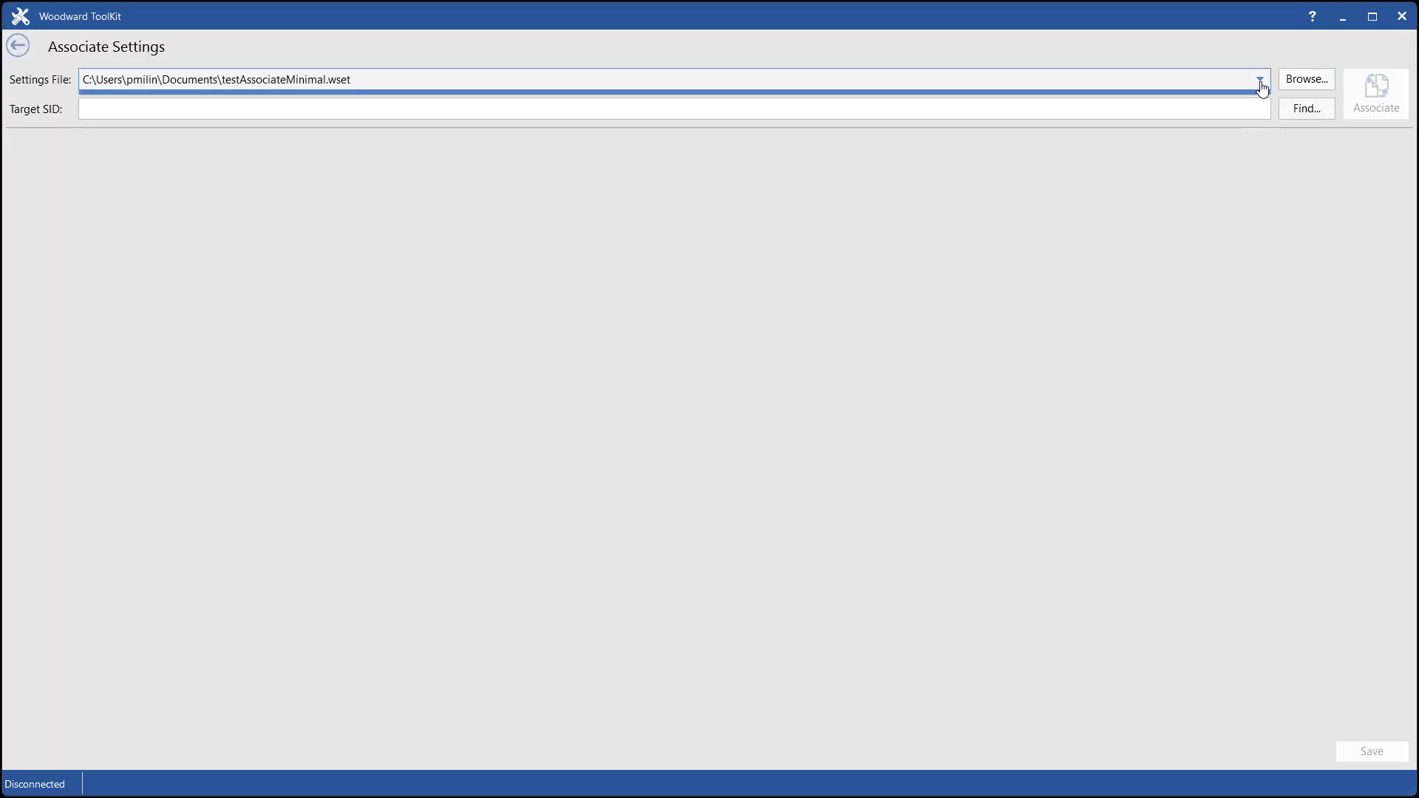
{"action": "left_click", "coordinate": [1306, 87]}
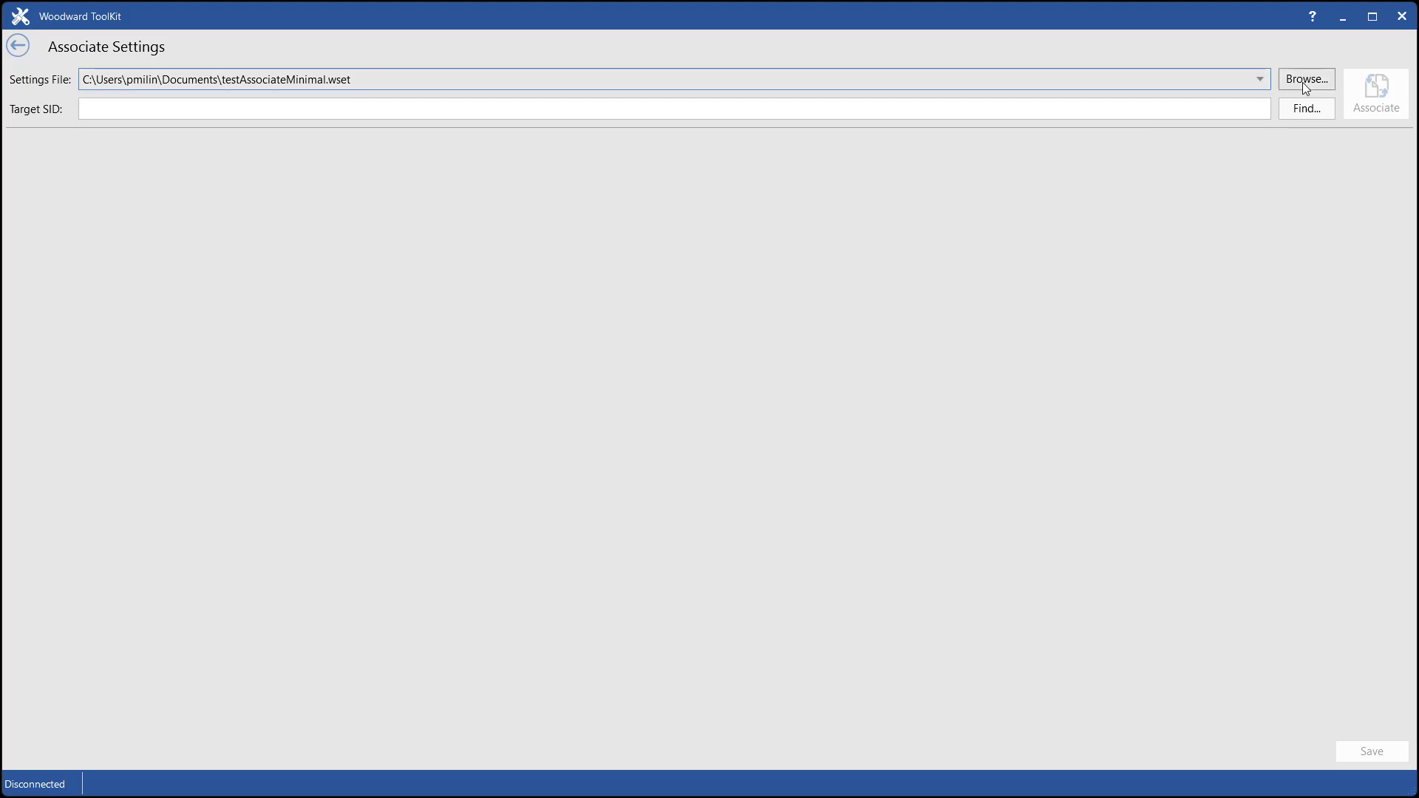
{"action": "left_click", "coordinate": [1304, 85]}
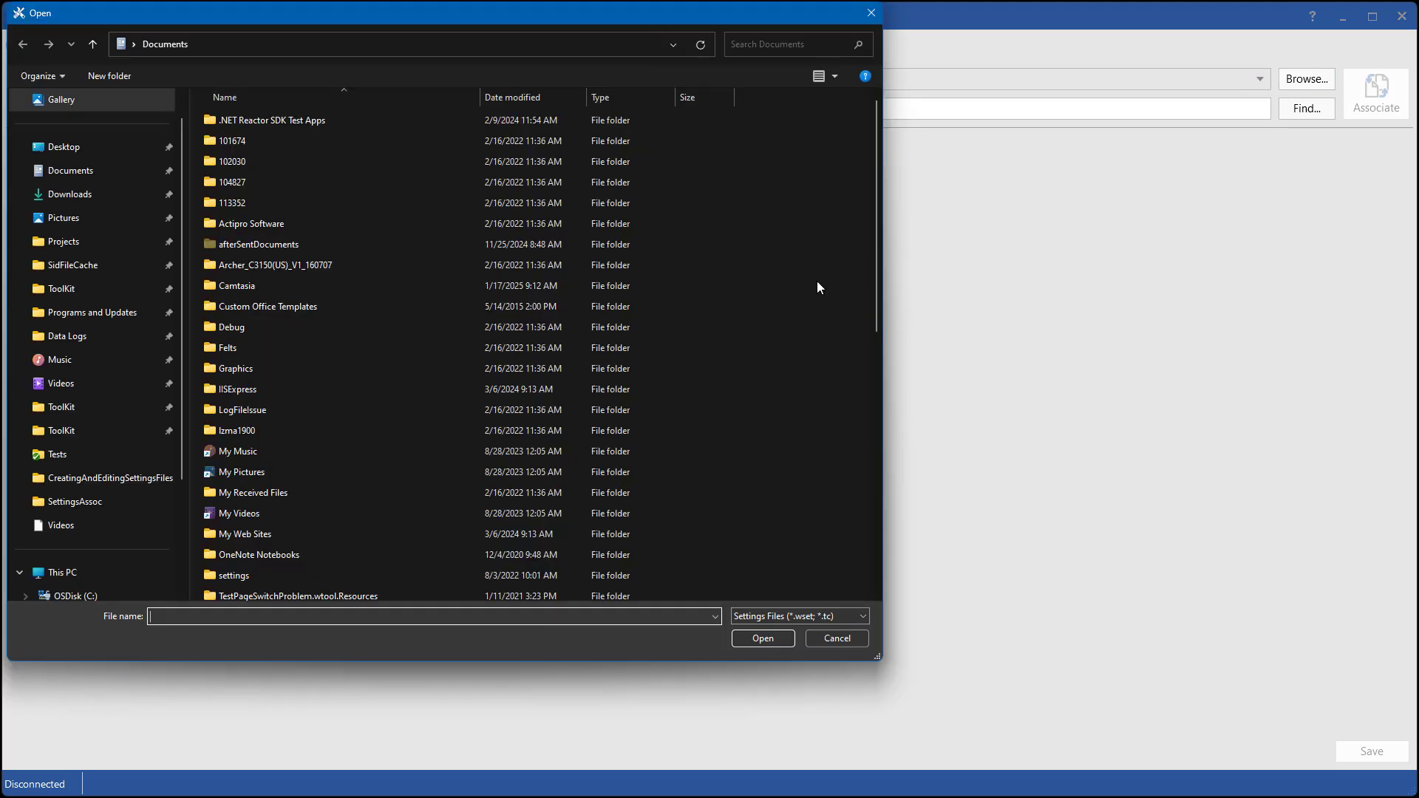
{"action": "scroll", "coordinate": [636, 332], "scroll_direction": "down", "scroll_amount": 9}
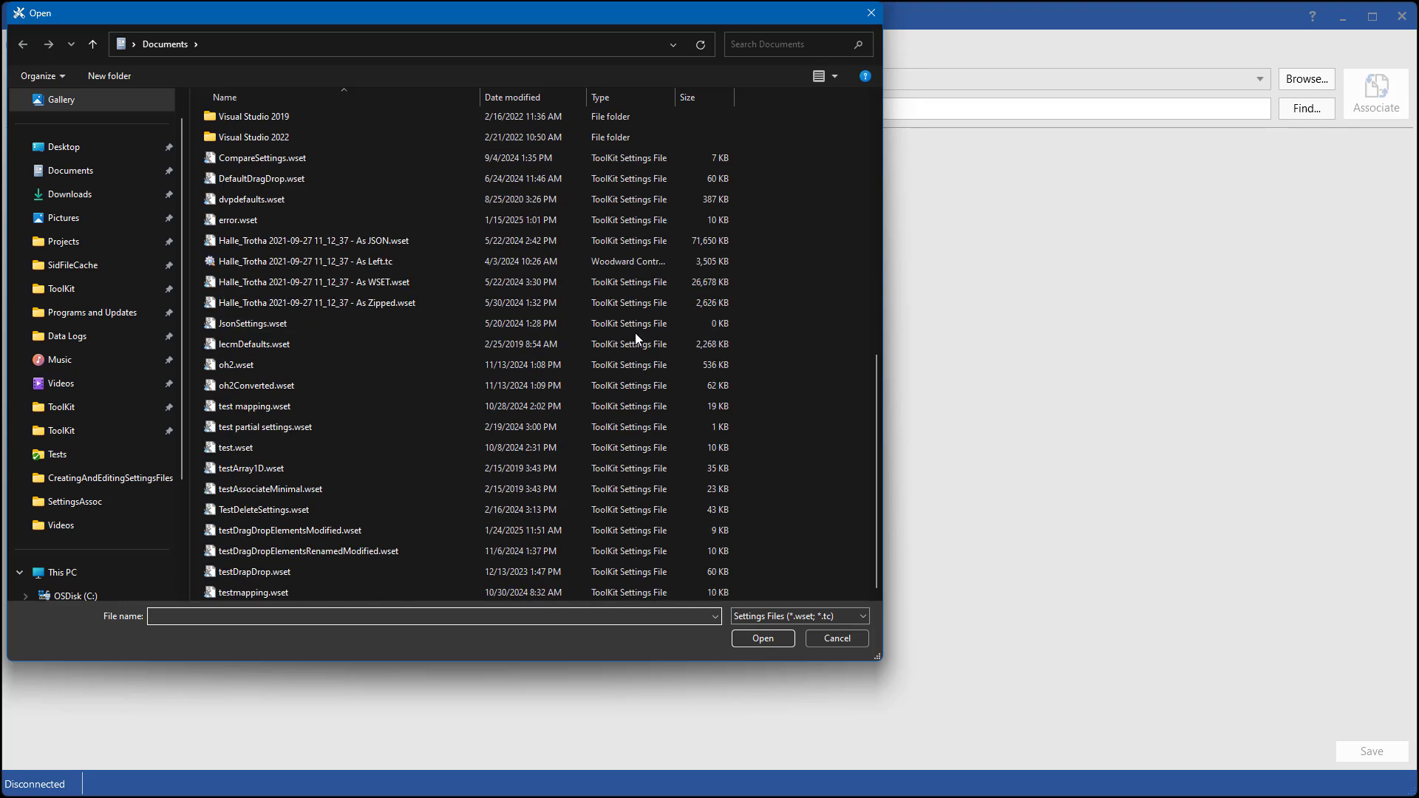
{"action": "double_click", "coordinate": [292, 529]}
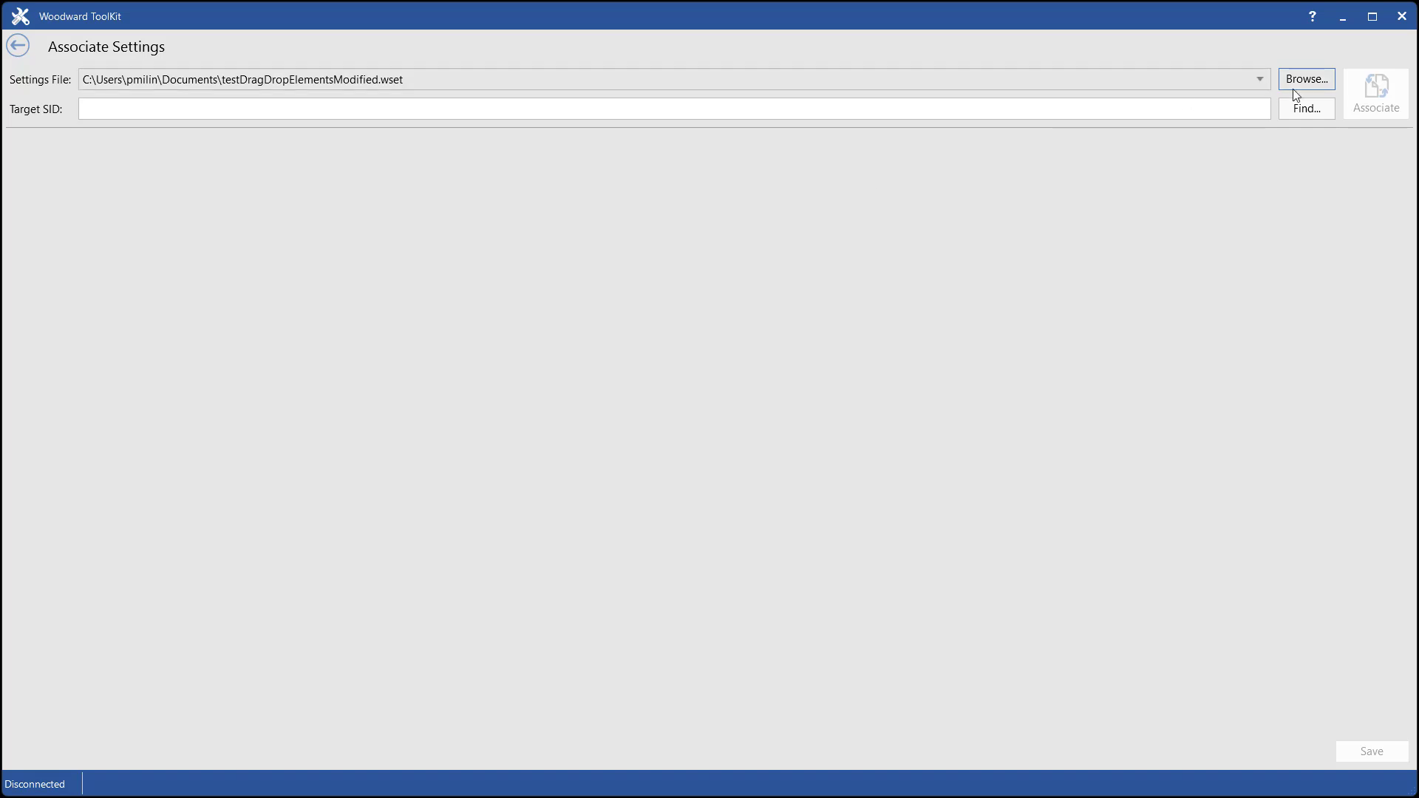
Step: Search the SID specifications for "parti", choose testPartialSettings as the target SID, and associate the settings file with it
{"action": "left_click", "coordinate": [1299, 111]}
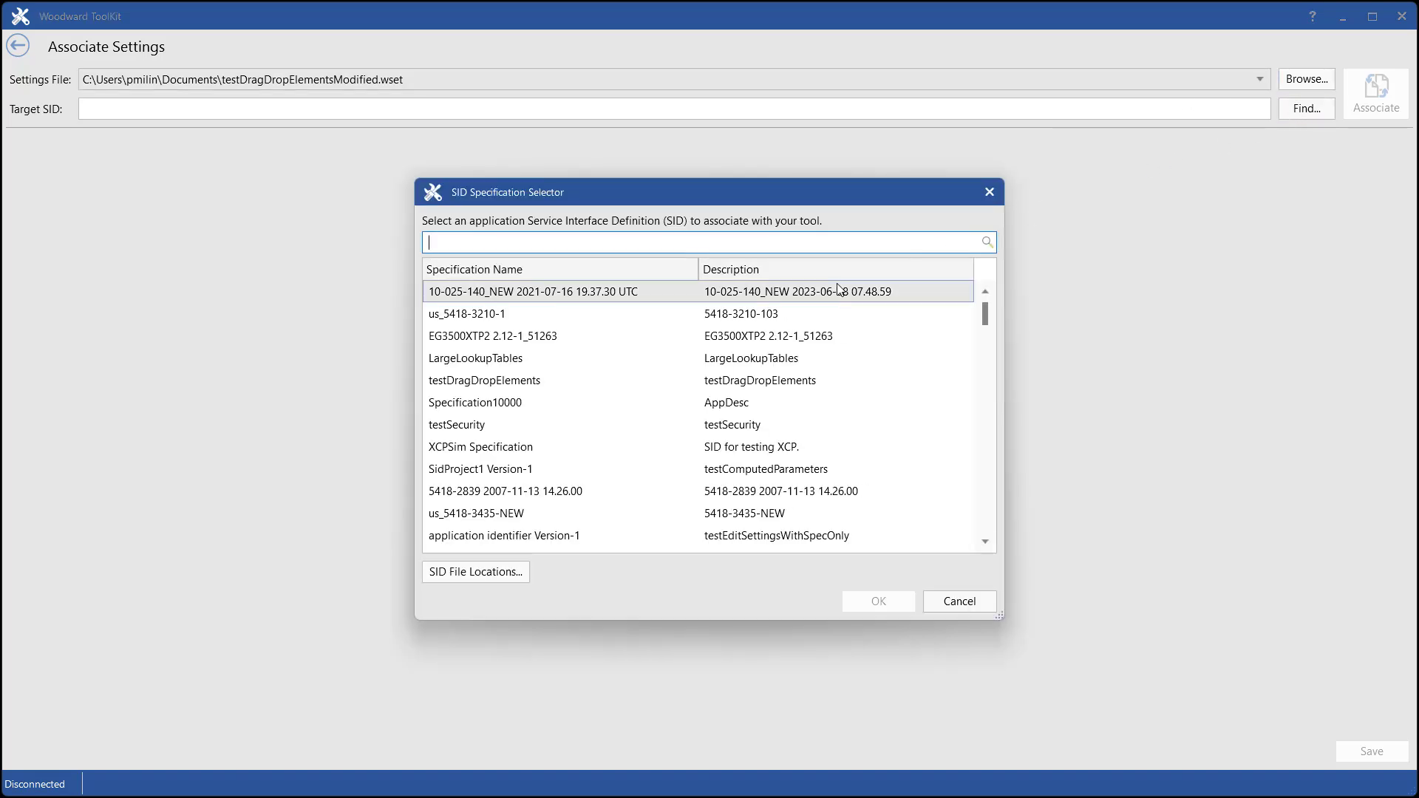
{"action": "type", "text": "parti"}
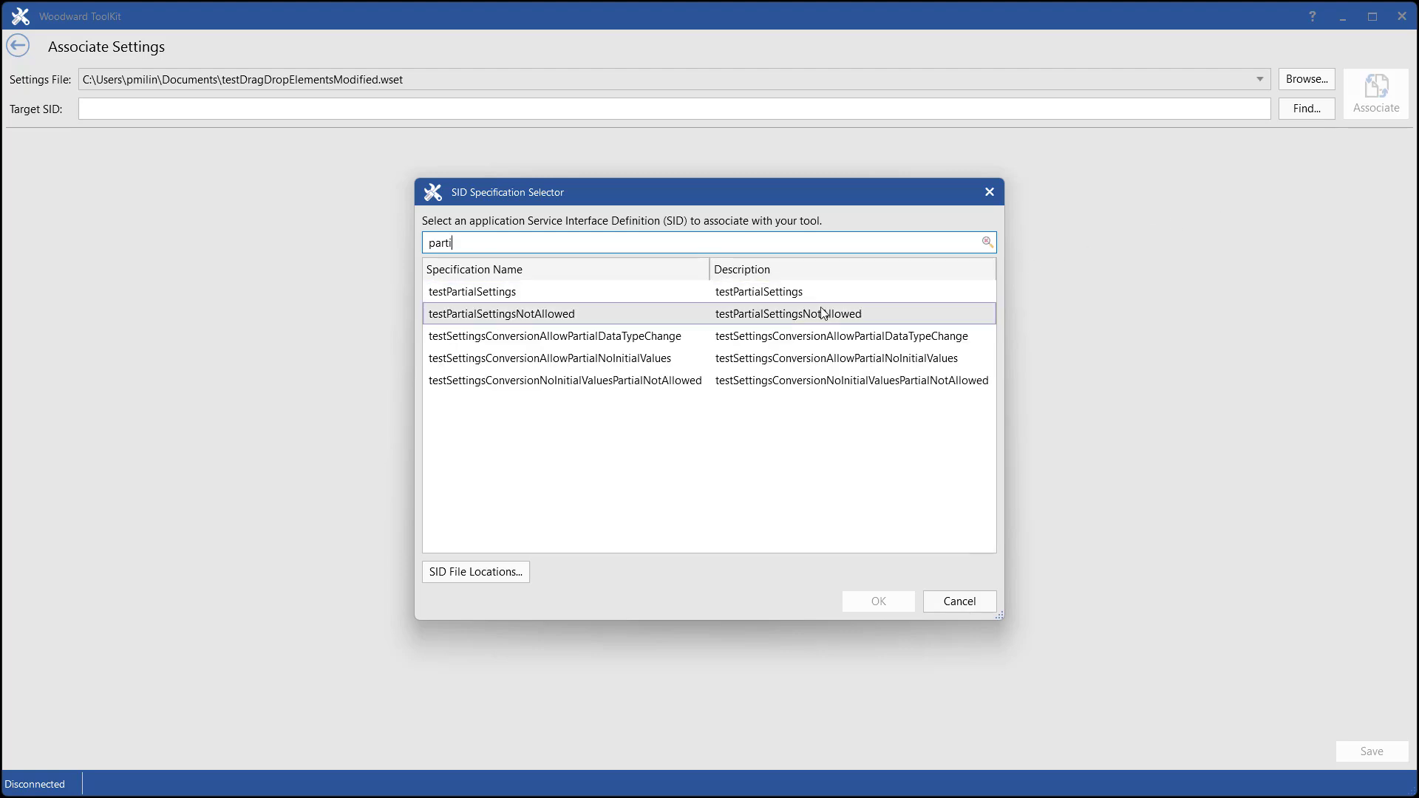
{"action": "left_click", "coordinate": [786, 298]}
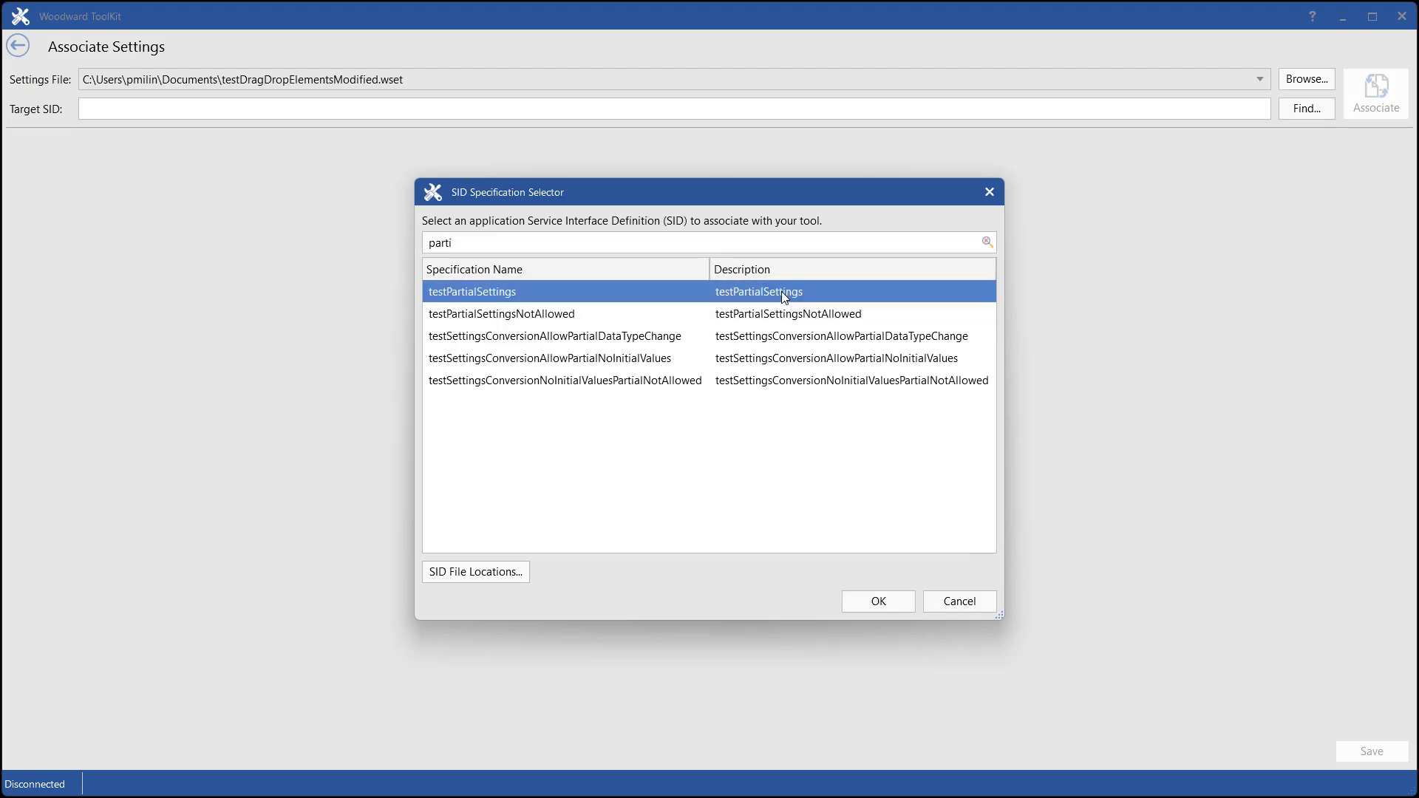
{"action": "left_click", "coordinate": [909, 597]}
{"action": "left_click", "coordinate": [1372, 104]}
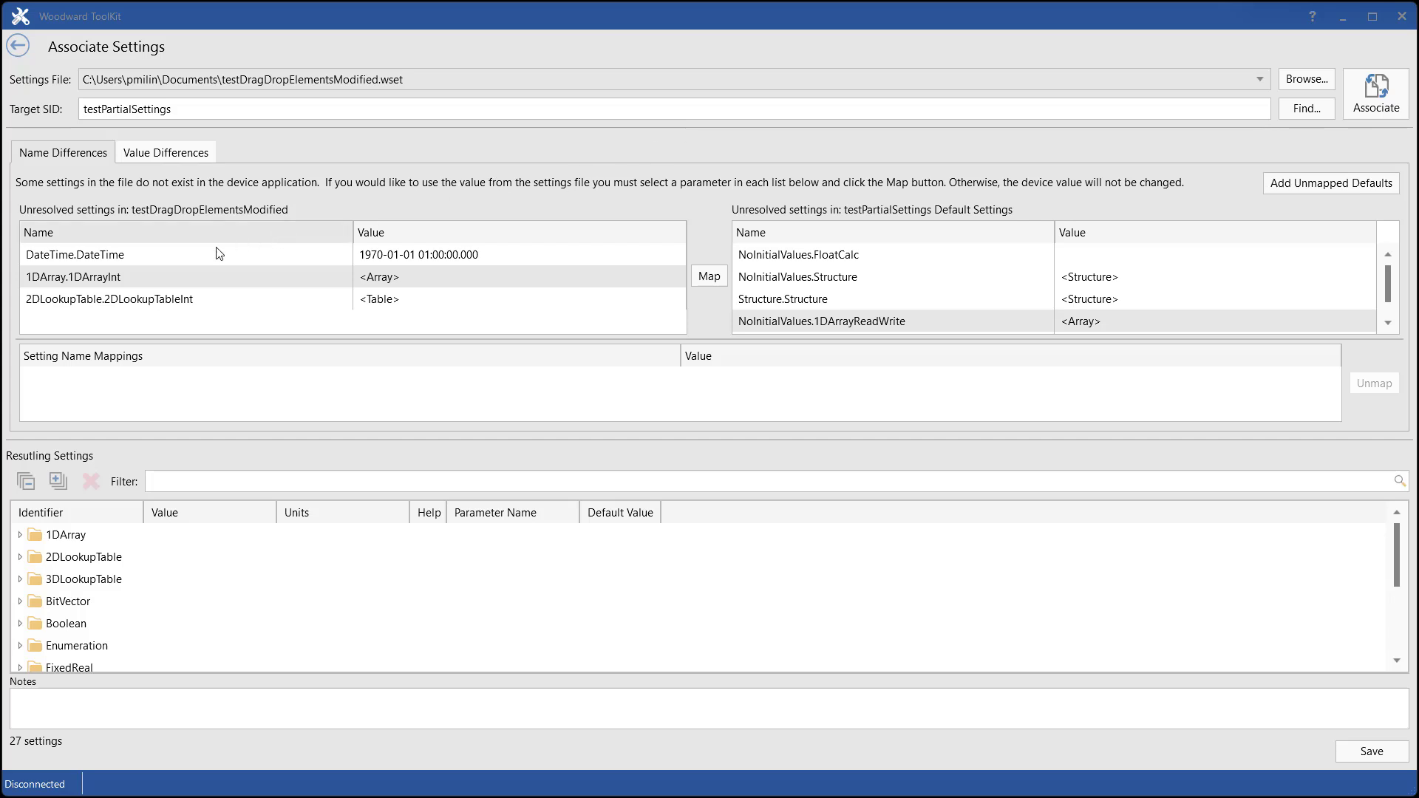
Step: Map 1DArray.1DArrayInt to NoInitialValues.1DArrayReadWrite and expand the NoInitialValues group in the resulting settings
{"action": "left_click", "coordinate": [121, 280]}
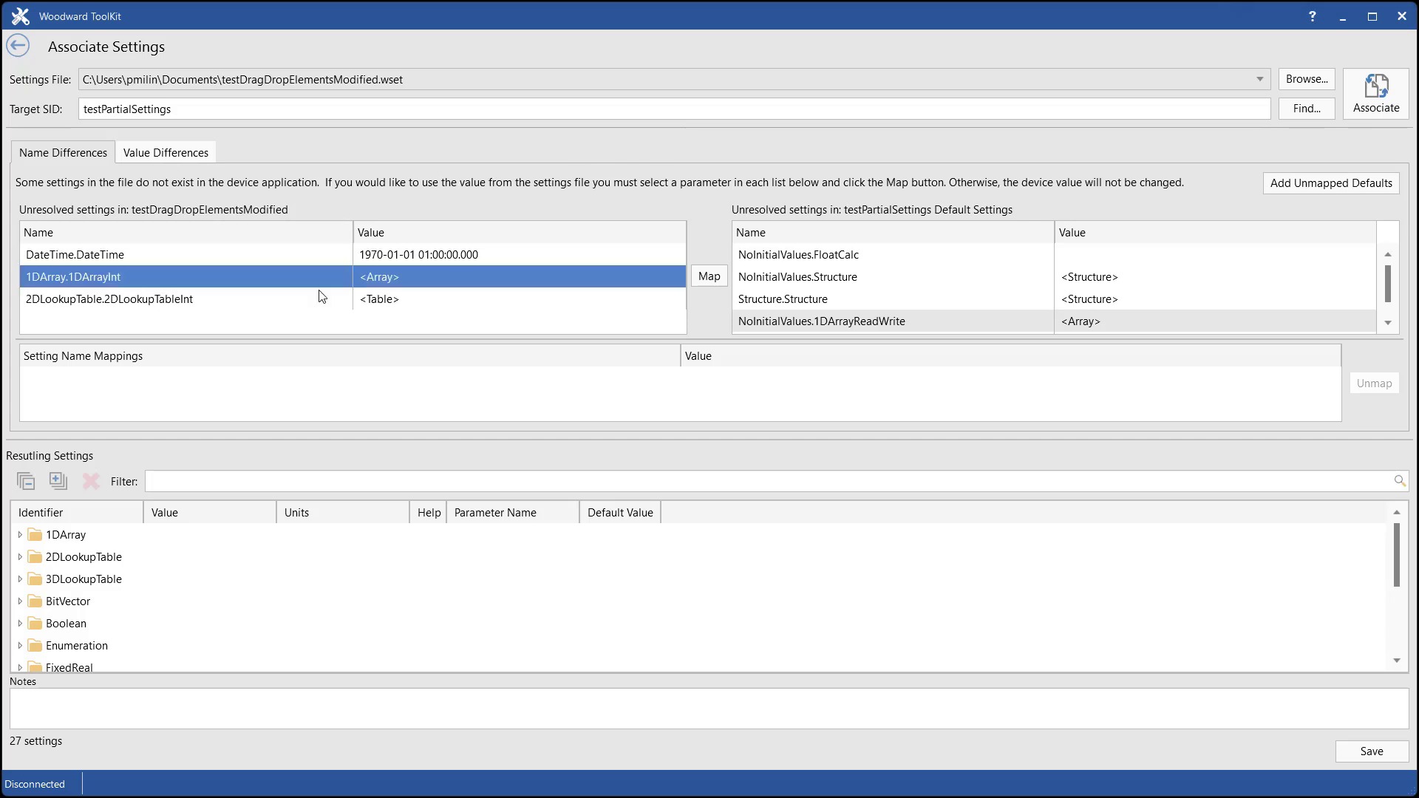
{"action": "left_click", "coordinate": [806, 324]}
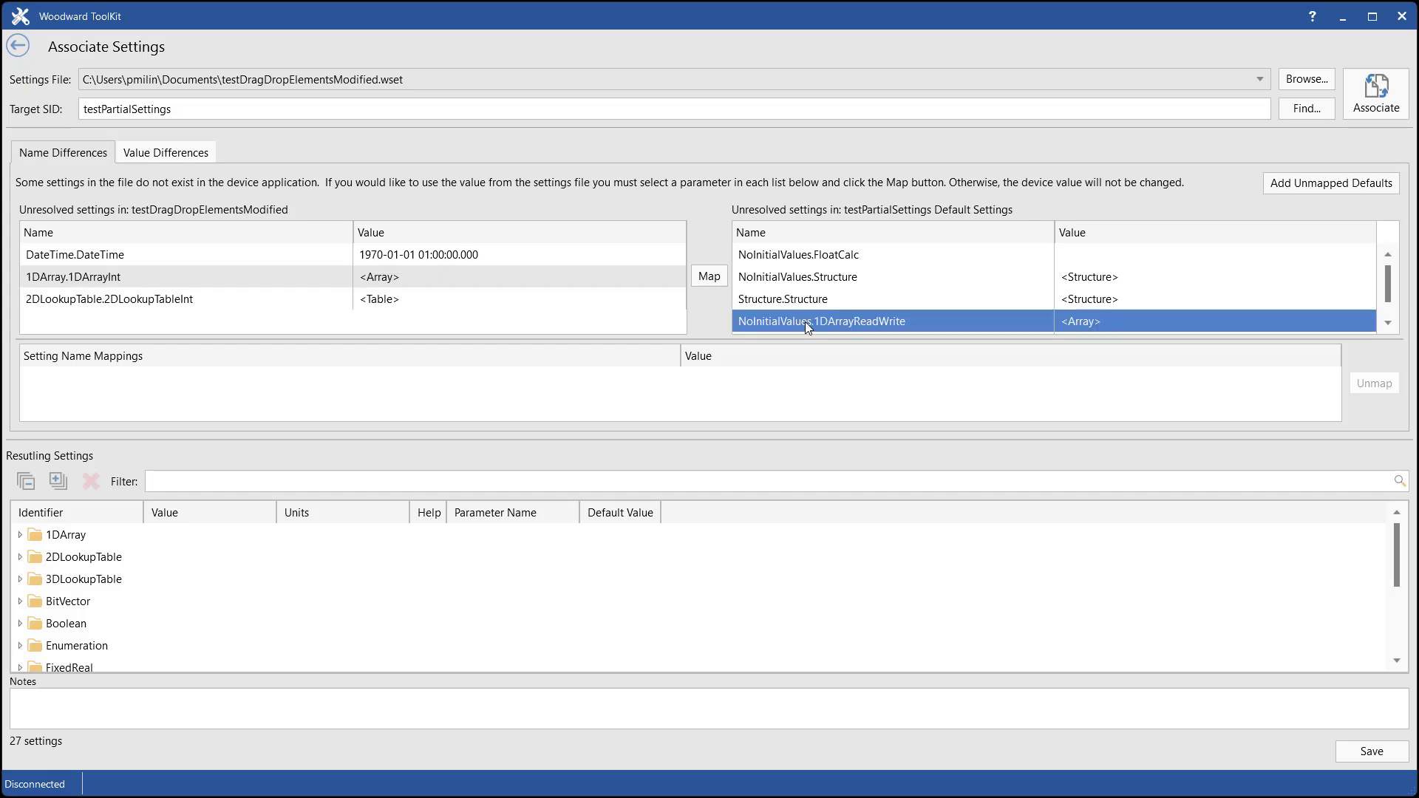
{"action": "left_click", "coordinate": [706, 279]}
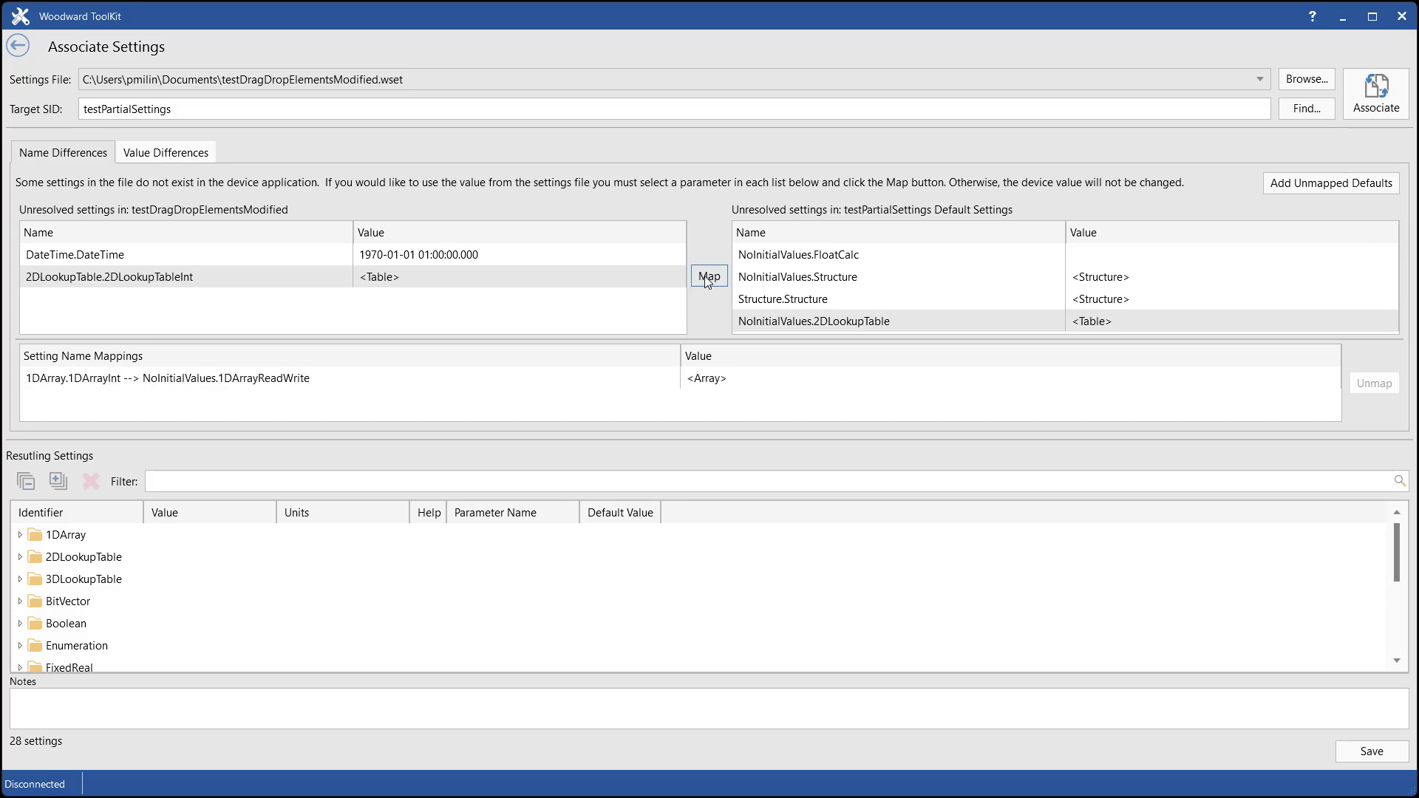
{"action": "scroll", "coordinate": [473, 595], "scroll_direction": "down", "scroll_amount": 2}
{"action": "scroll", "coordinate": [471, 601], "scroll_direction": "down", "scroll_amount": 1}
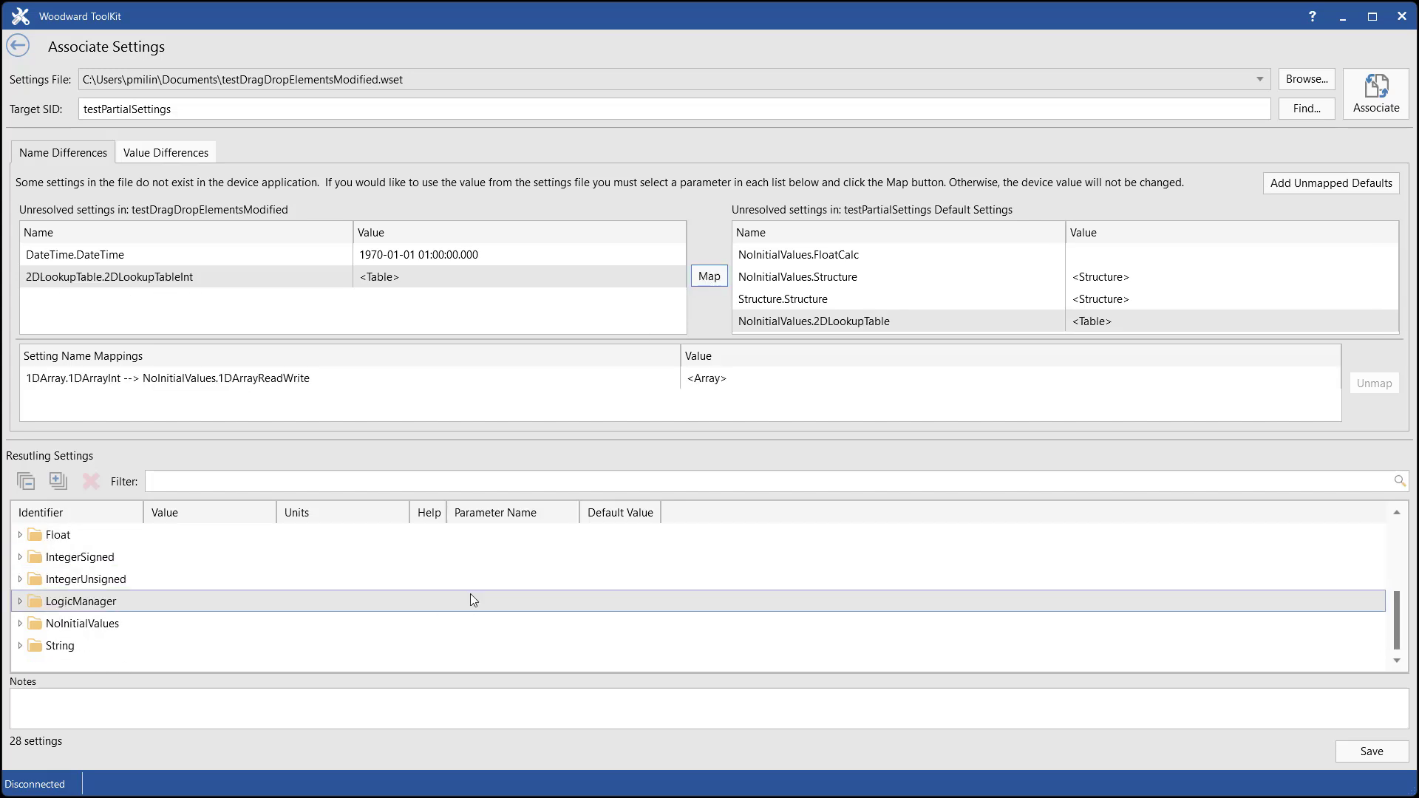
{"action": "left_click", "coordinate": [19, 624]}
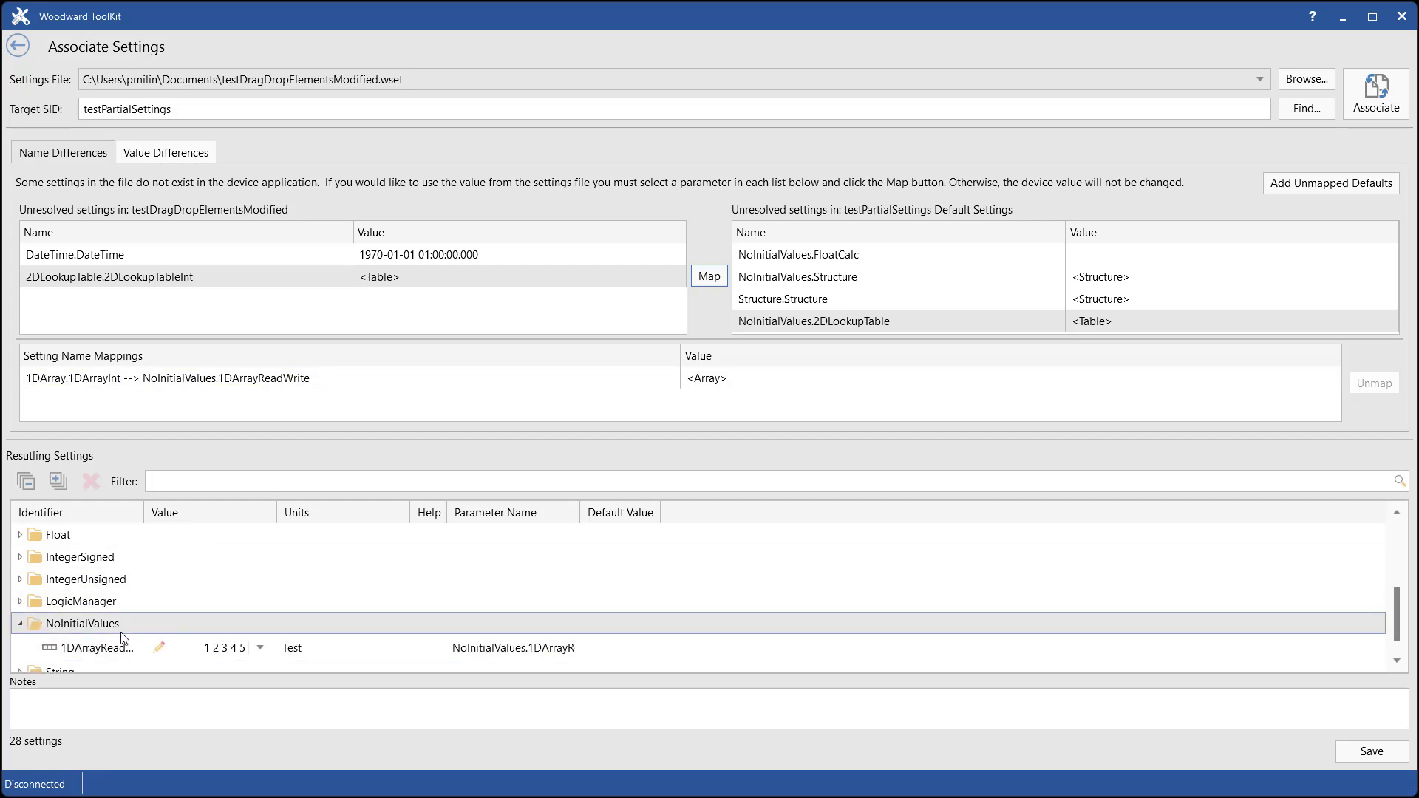
{"action": "left_click", "coordinate": [185, 652]}
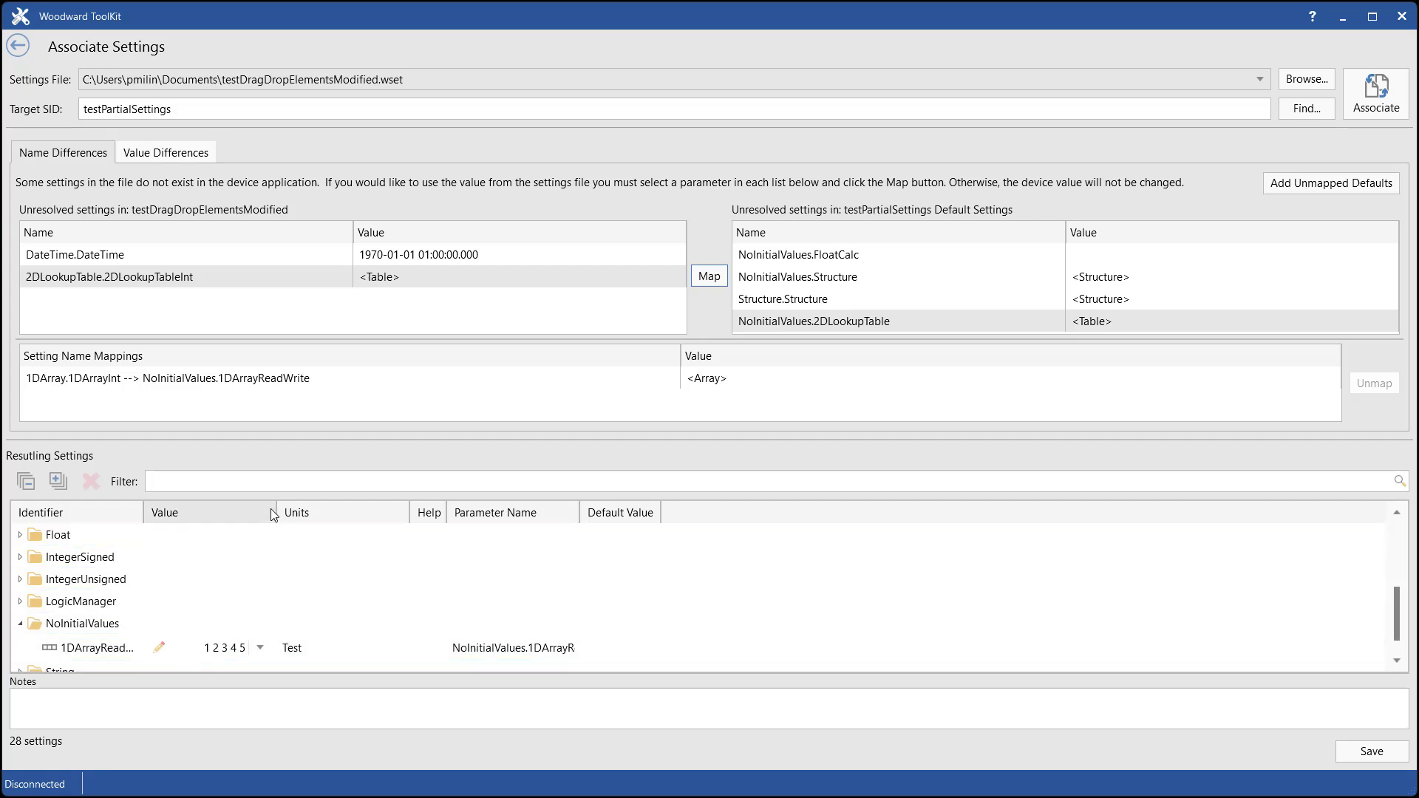
Step: Remove the mapping from 1DArray.1DArrayInt to NoInitialValues.1DArrayReadWrite
{"action": "left_click", "coordinate": [285, 380]}
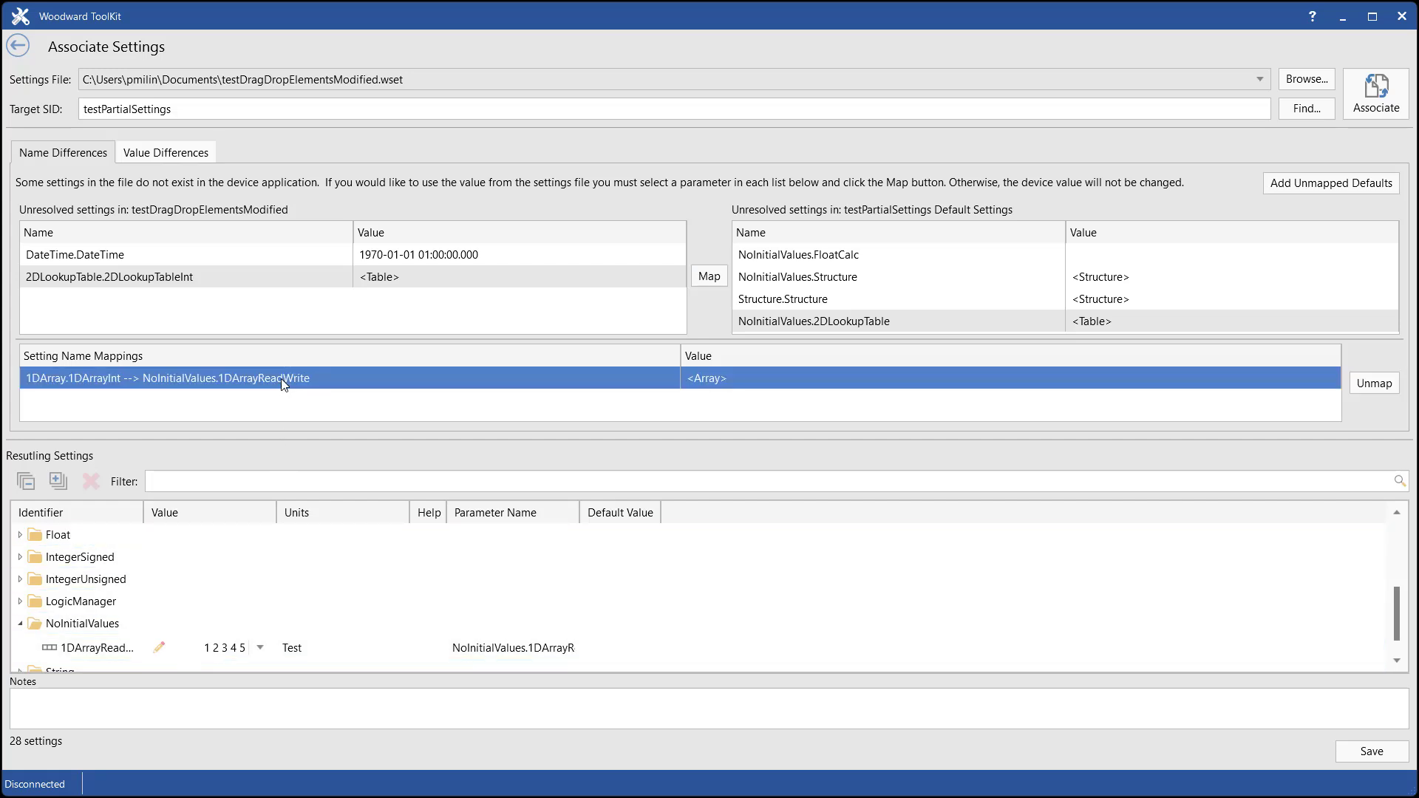
{"action": "left_click", "coordinate": [1369, 384]}
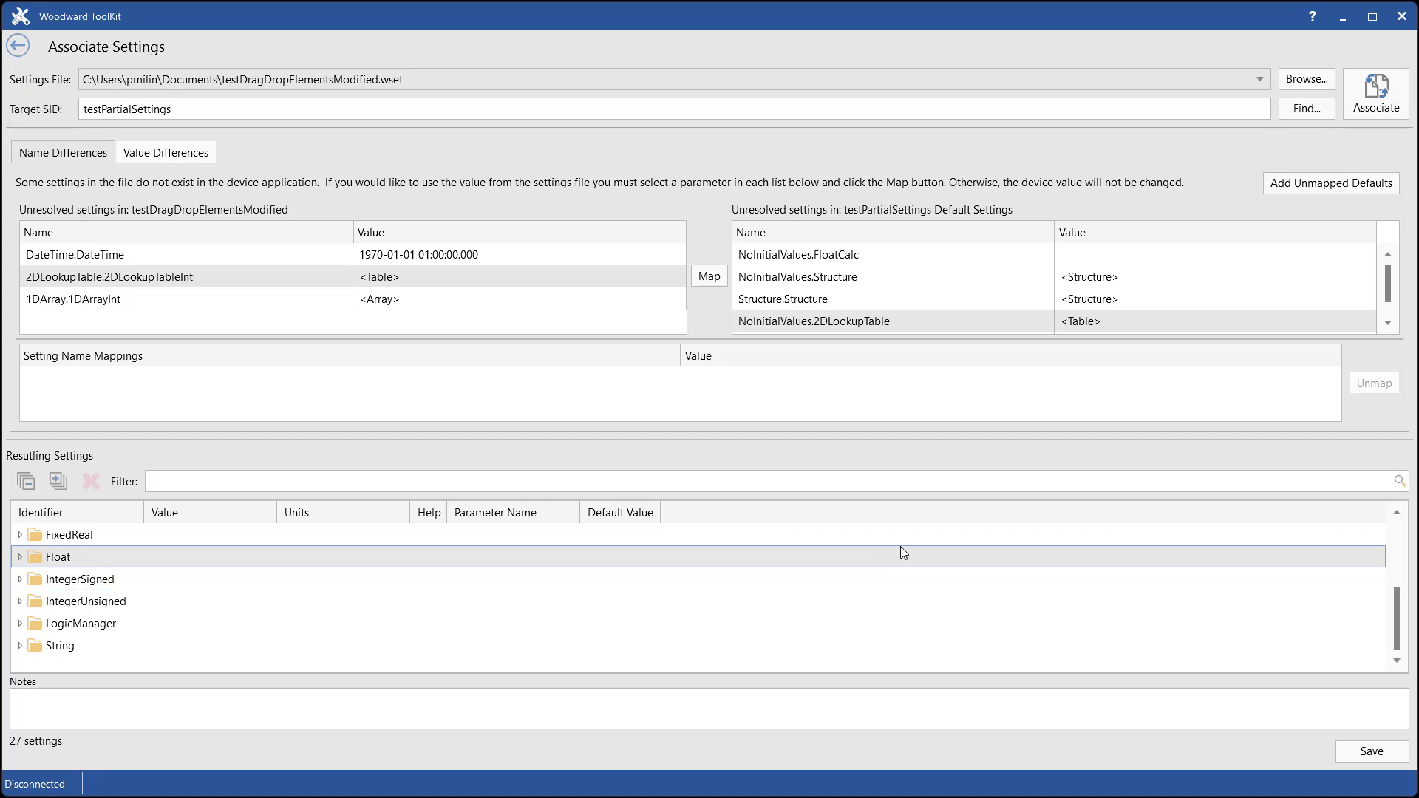
Step: Add the unmapped default settings to the resulting settings and expand the Structure group there
{"action": "left_click", "coordinate": [1322, 185]}
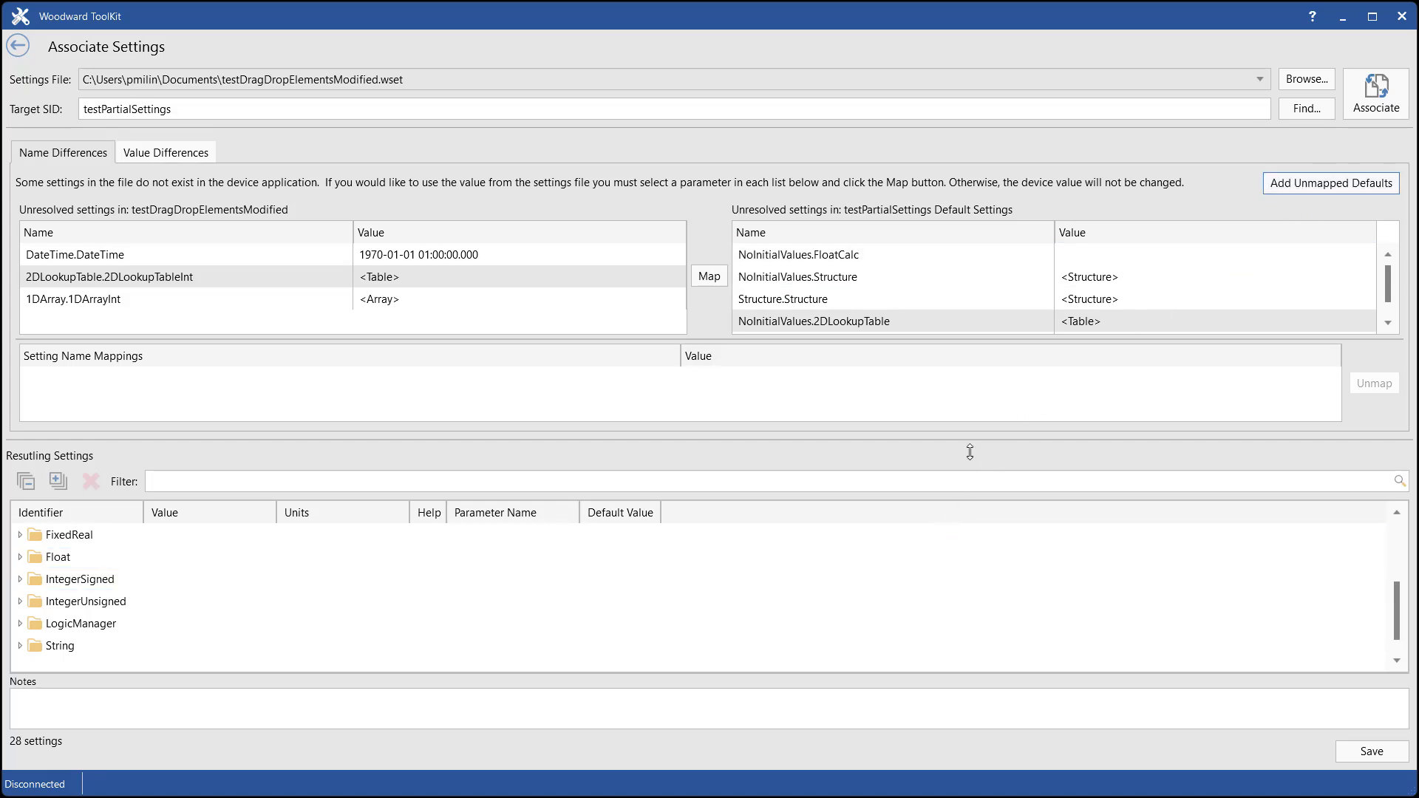
{"action": "scroll", "coordinate": [250, 618], "scroll_direction": "down", "scroll_amount": 1}
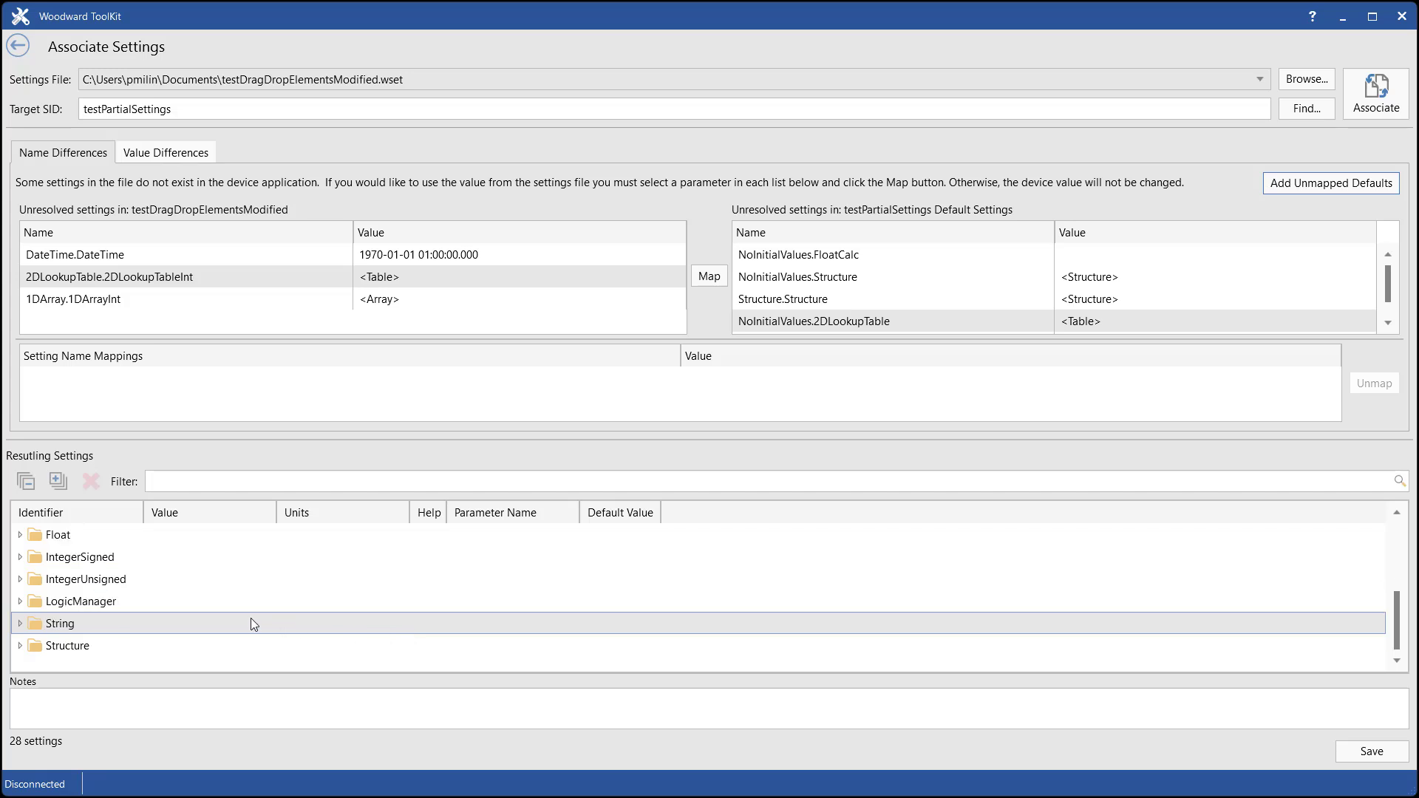
{"action": "left_click", "coordinate": [20, 648]}
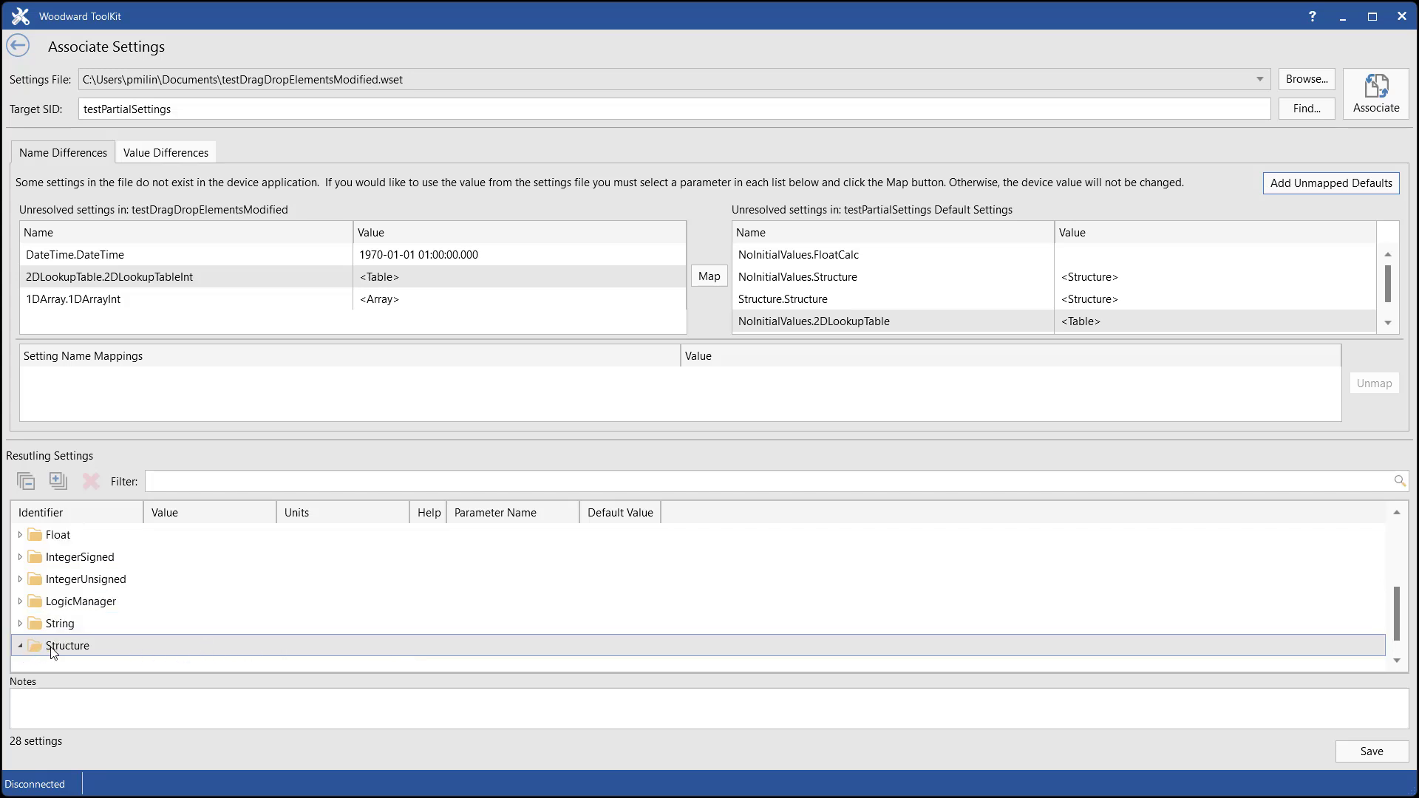
{"action": "scroll", "coordinate": [51, 647], "scroll_direction": "down", "scroll_amount": 1}
{"action": "left_click", "coordinate": [50, 648]}
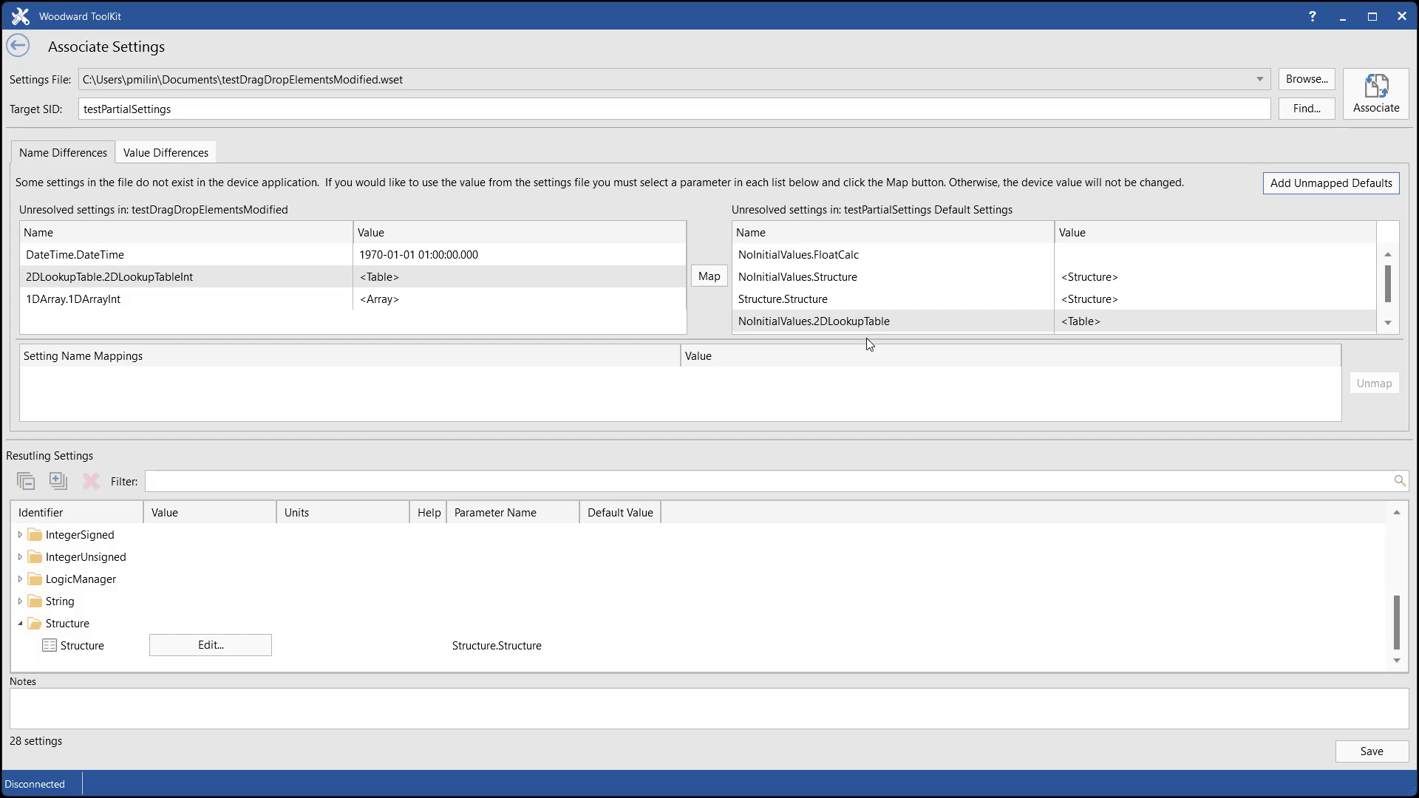
{"action": "left_click_drag", "start_coordinate": [867, 339], "coordinate": [865, 339]}
Step: In the value differences, select Boolean.Boolean and Enumeration.Enumeration together and use their testPartialSettings default values
{"action": "left_click", "coordinate": [187, 151]}
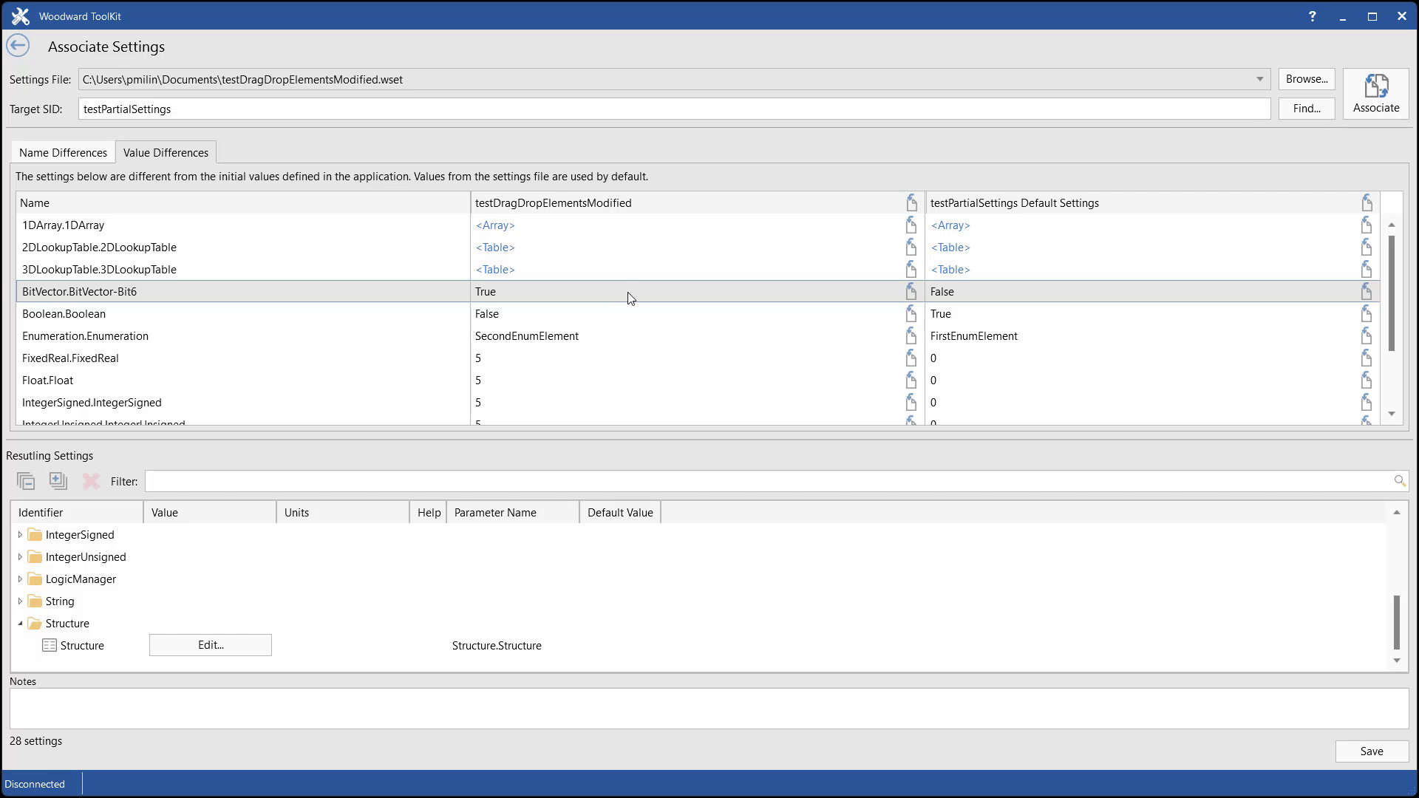
{"action": "left_click", "coordinate": [508, 315]}
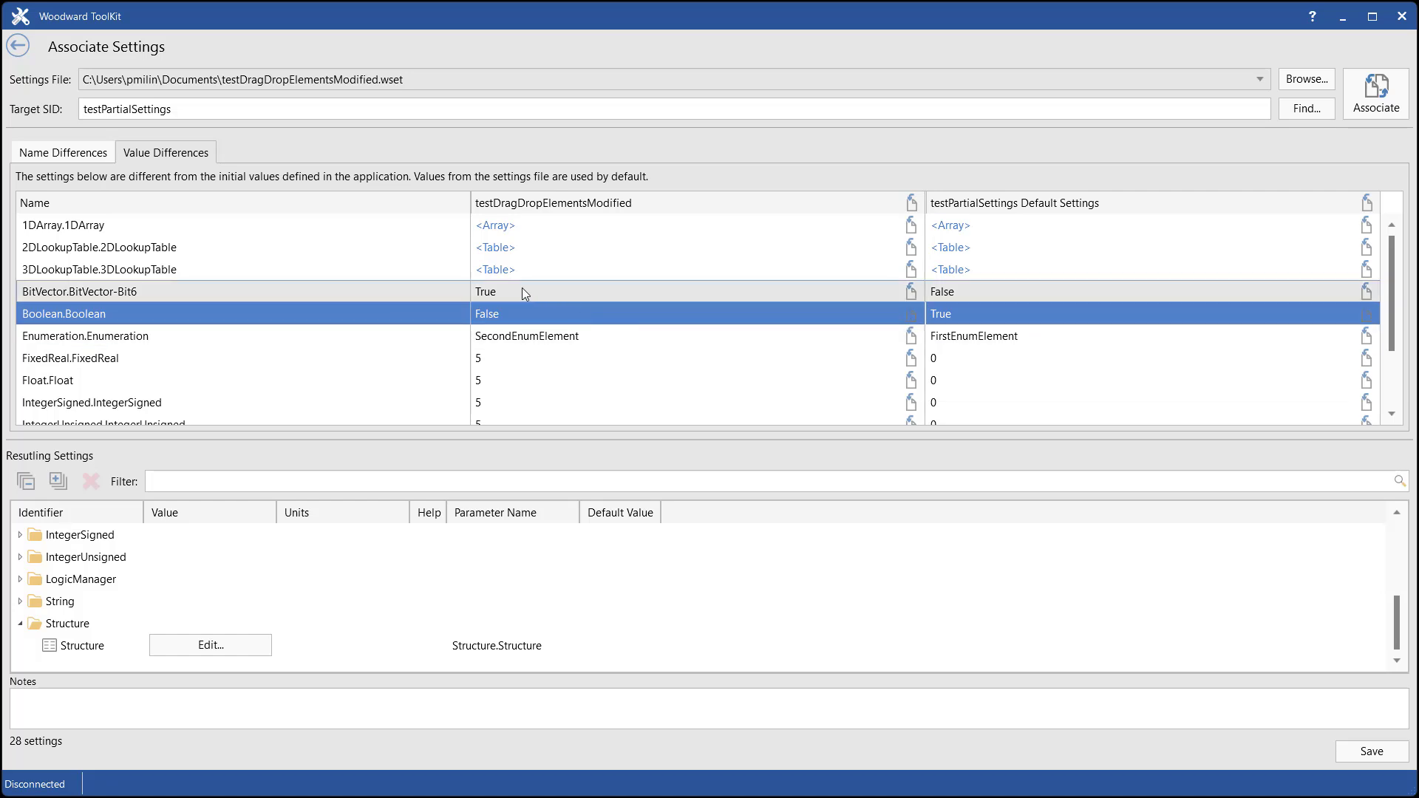
{"action": "left_click", "coordinate": [522, 336], "text": "ctrl"}
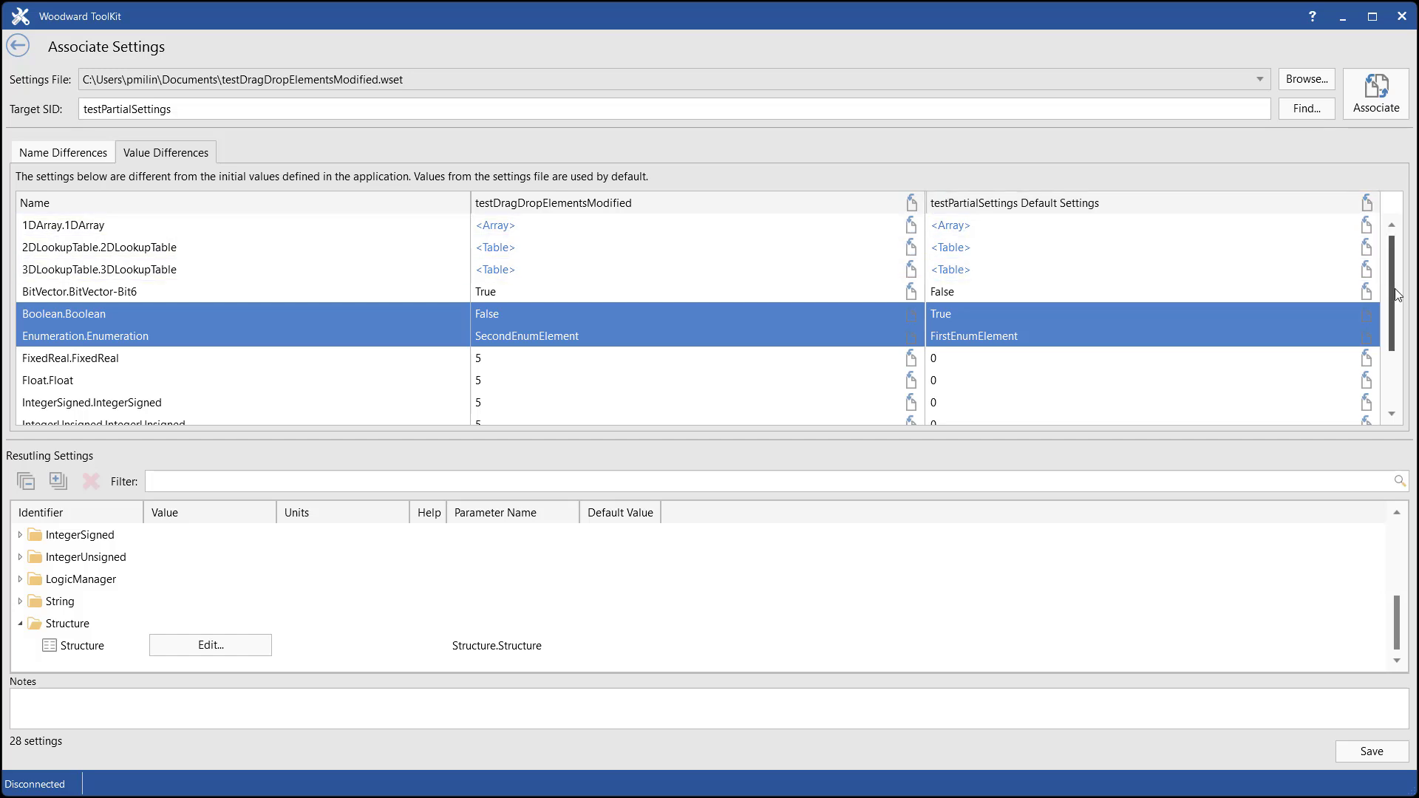
Step: Expand the Boolean and Enumeration groups in the resulting settings to check their values
{"action": "left_click_drag", "start_coordinate": [1394, 300], "coordinate": [1398, 323]}
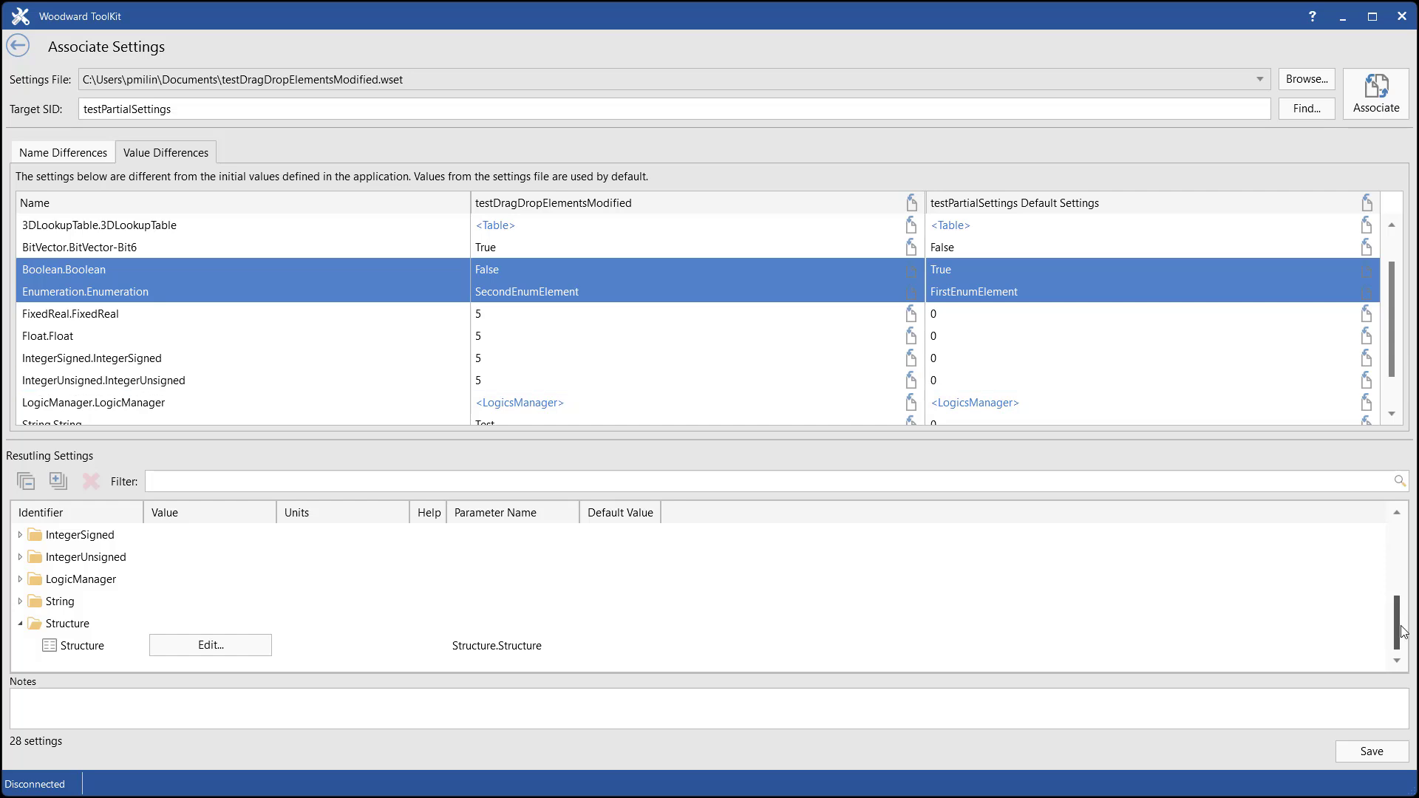
{"action": "left_click_drag", "start_coordinate": [1398, 627], "coordinate": [1390, 579]}
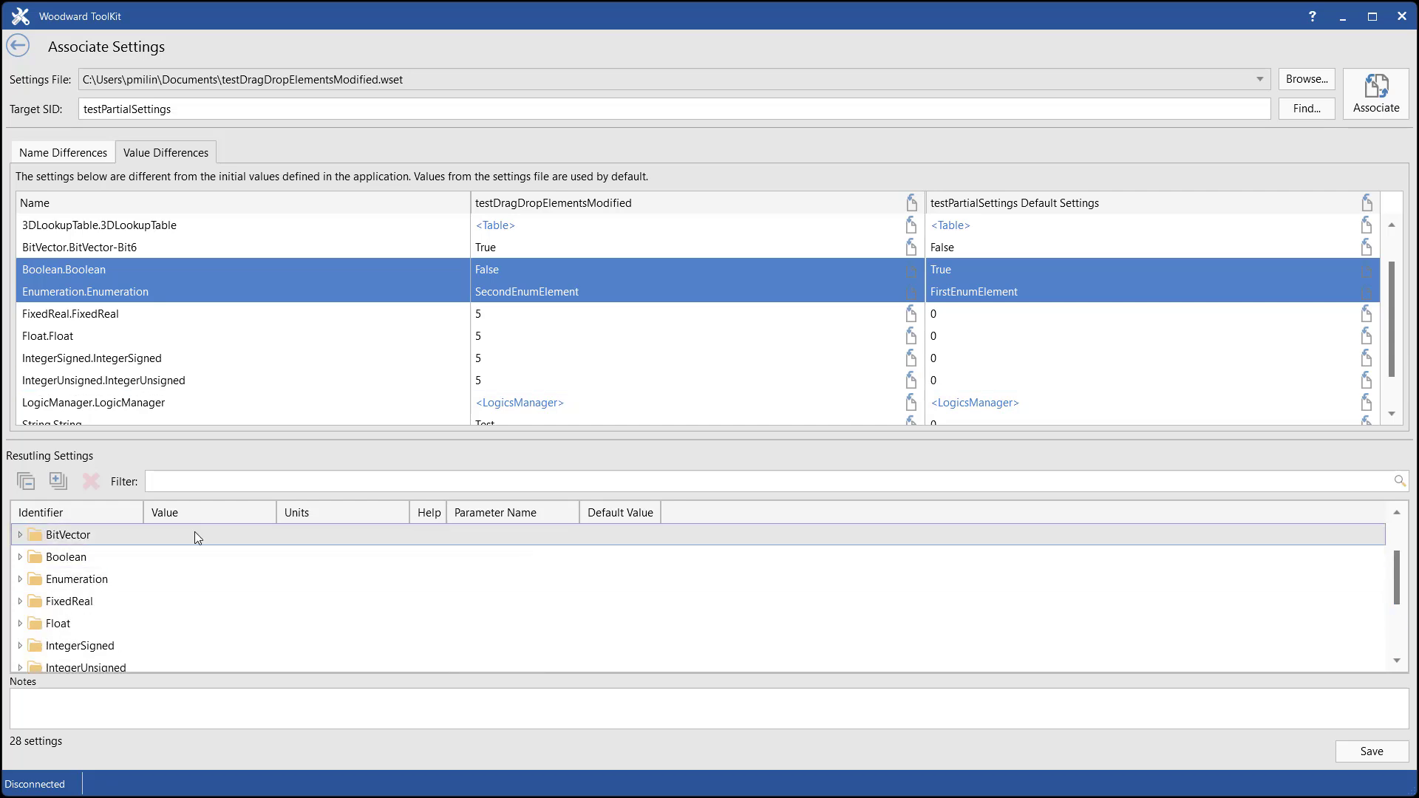
{"action": "left_click", "coordinate": [20, 559]}
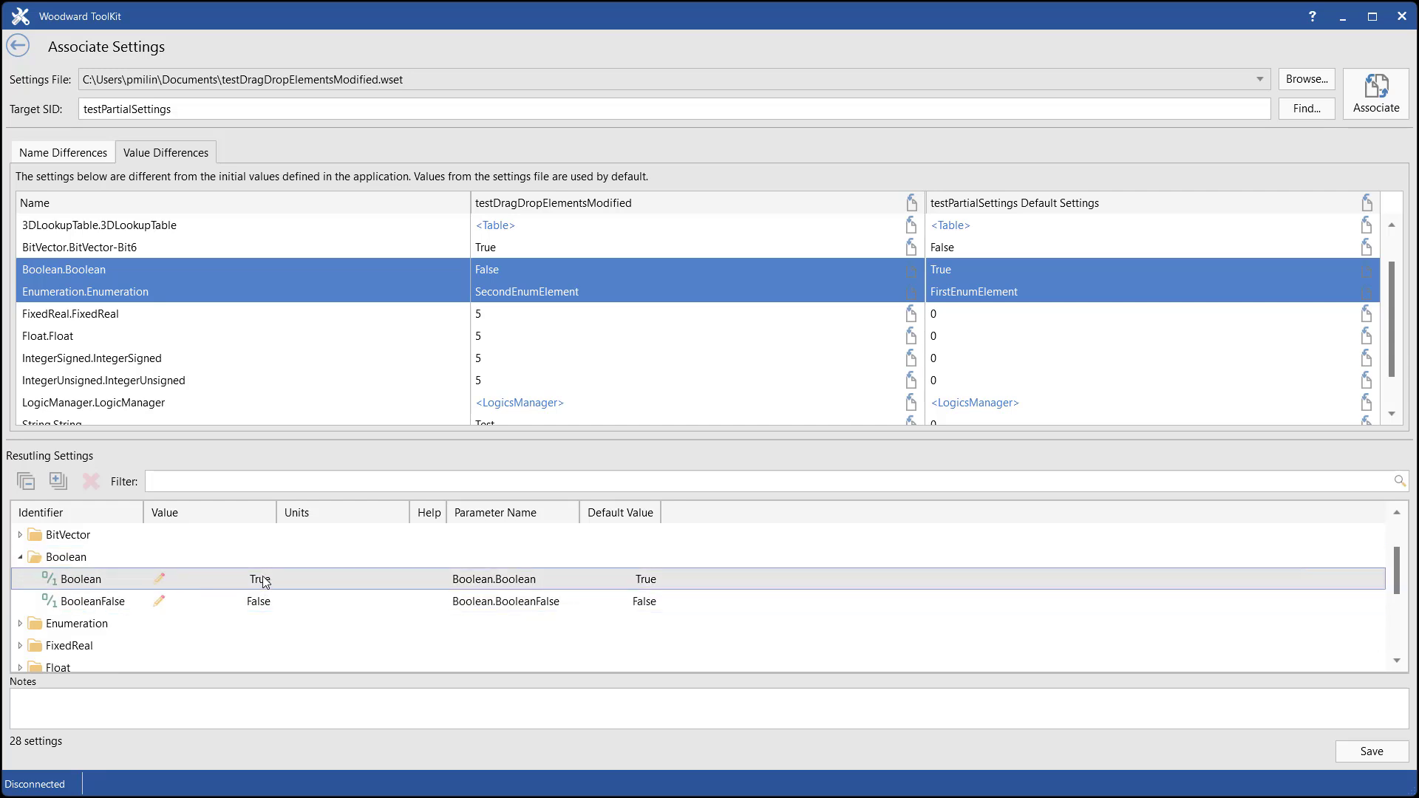
{"action": "scroll", "coordinate": [45, 624], "scroll_direction": "down", "scroll_amount": 2}
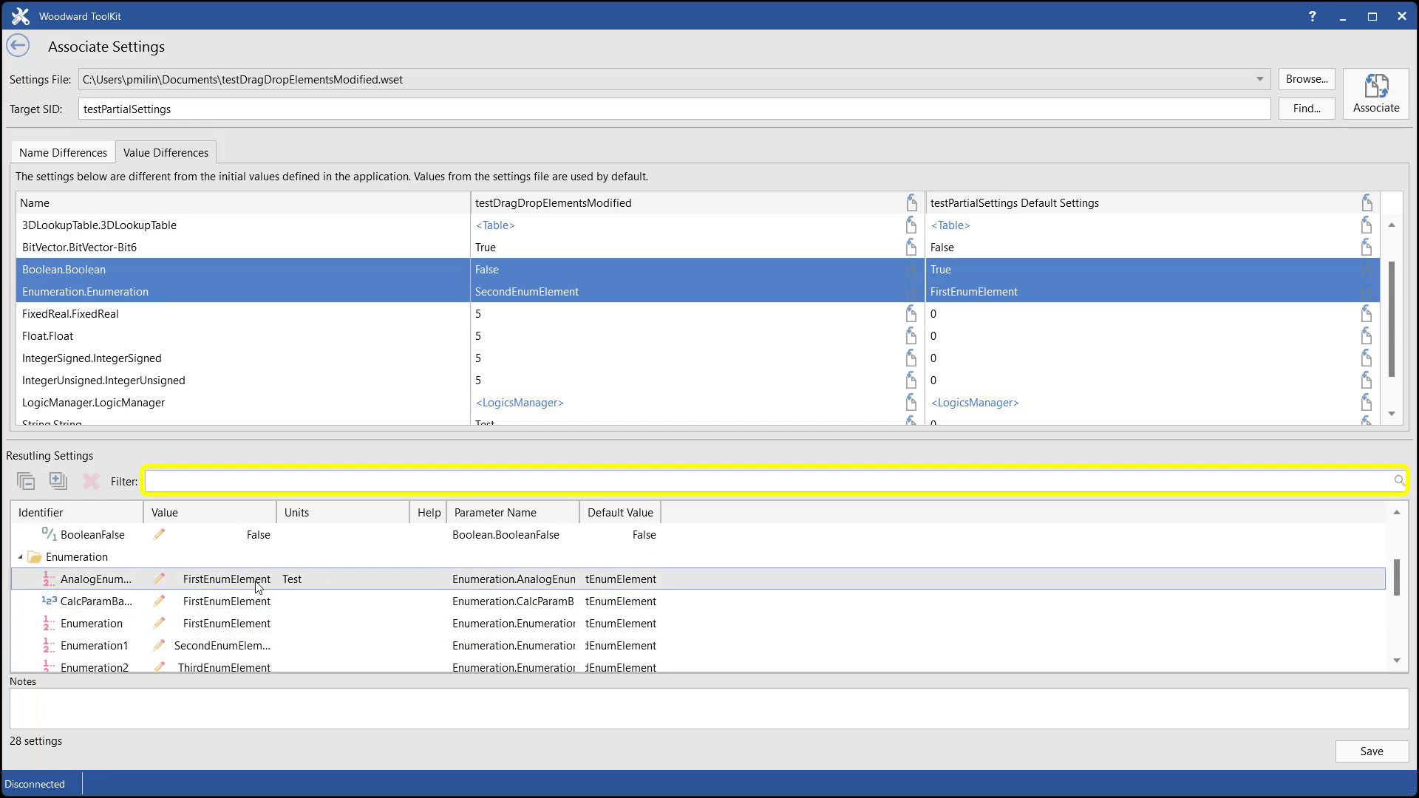
Step: Filter the resulting settings by "enumeration" and open the value of the CalcParam entry in the Enumeration group for editing
{"action": "left_click", "coordinate": [196, 480]}
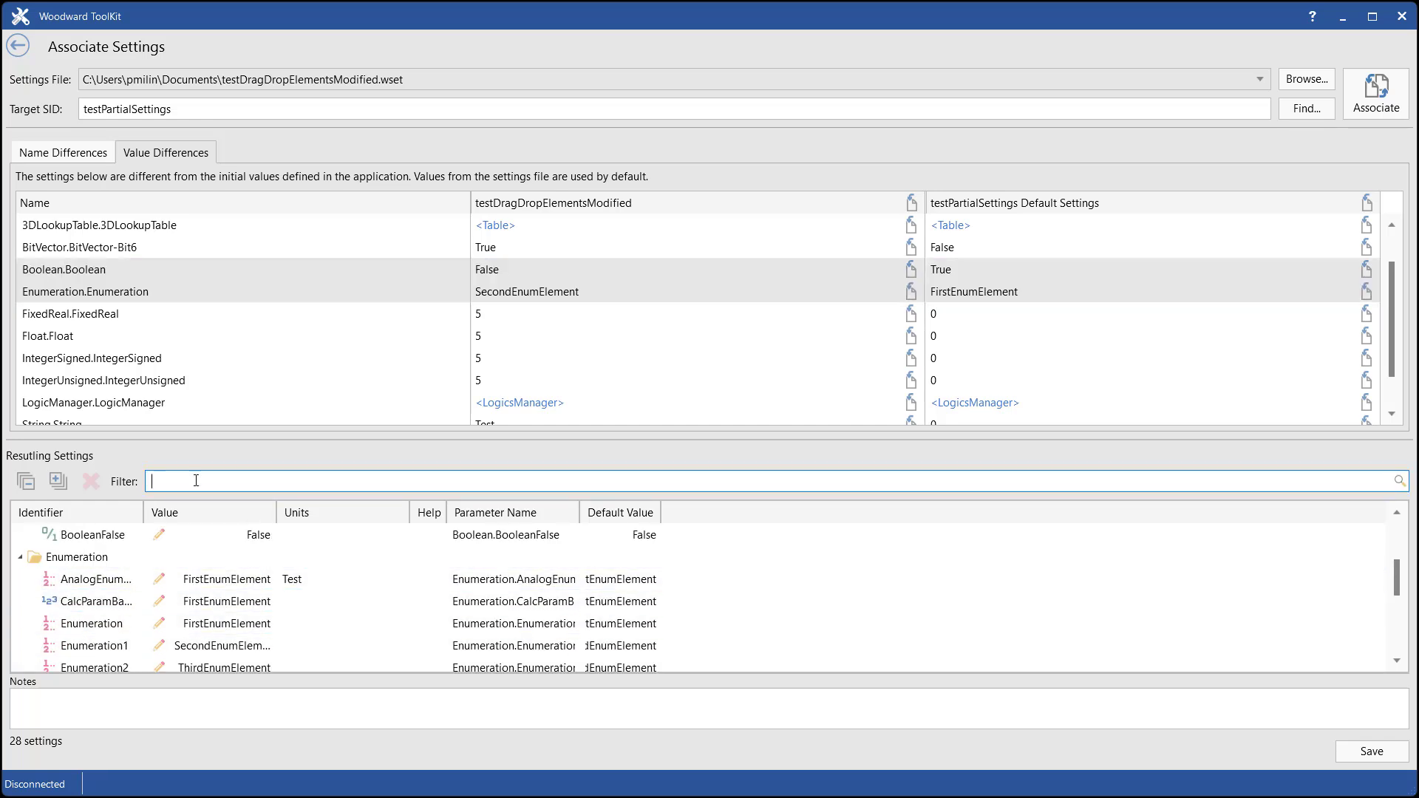
{"action": "type", "text": "enumeration"}
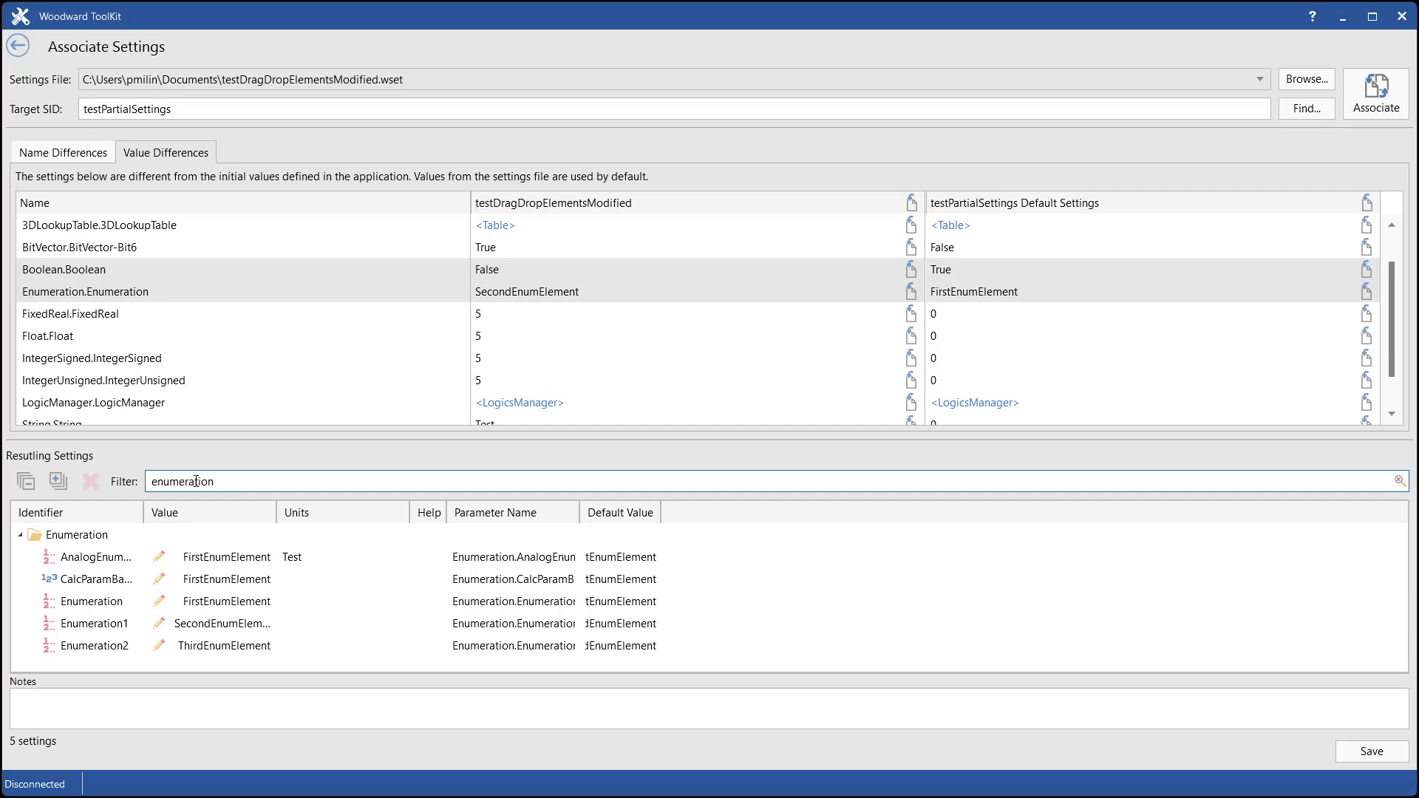
{"action": "left_click", "coordinate": [229, 579]}
{"action": "left_click", "coordinate": [228, 580]}
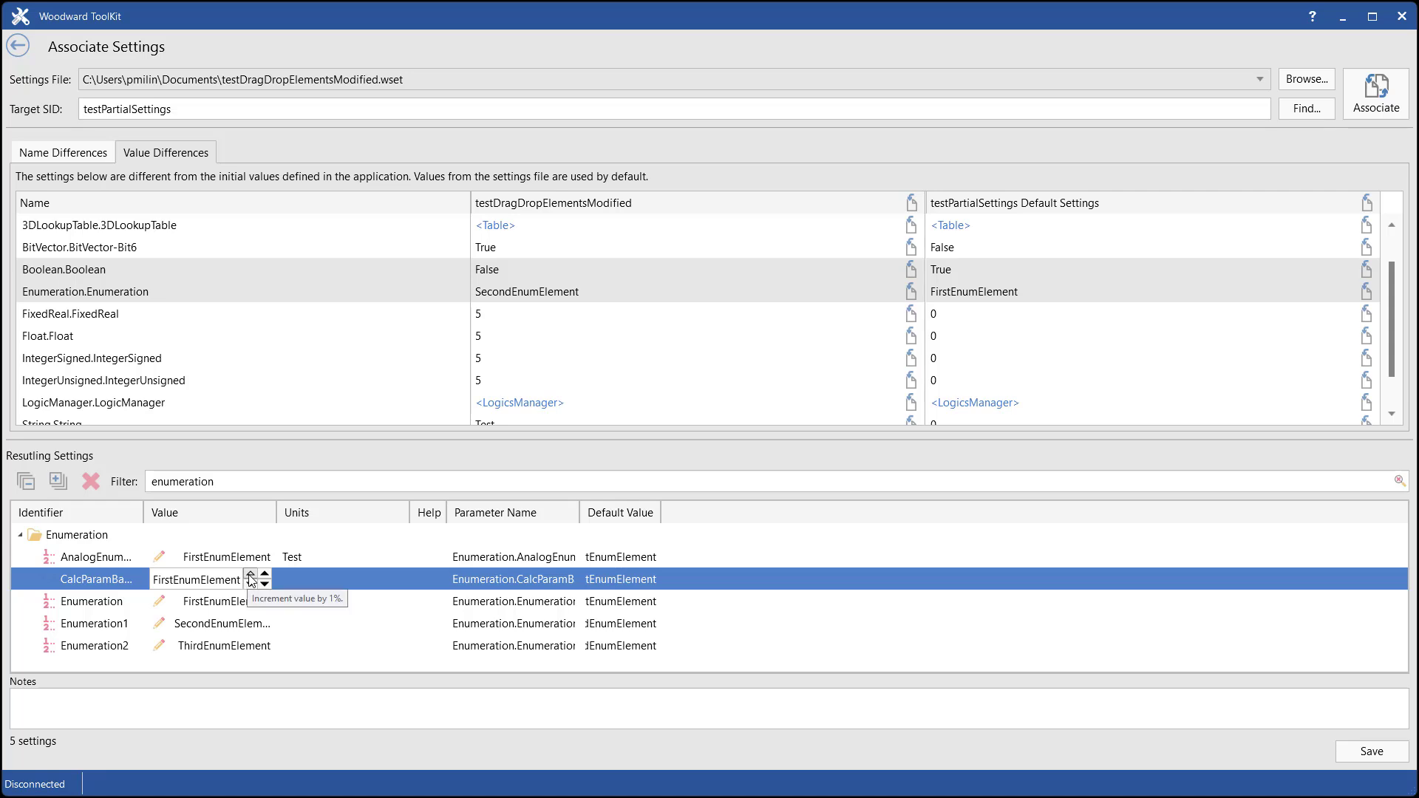
Step: Filter the resulting settings by "float" and set the Float setting's value to 3
{"action": "left_click_drag", "start_coordinate": [219, 485], "coordinate": [138, 482]}
{"action": "type", "text": "float"}
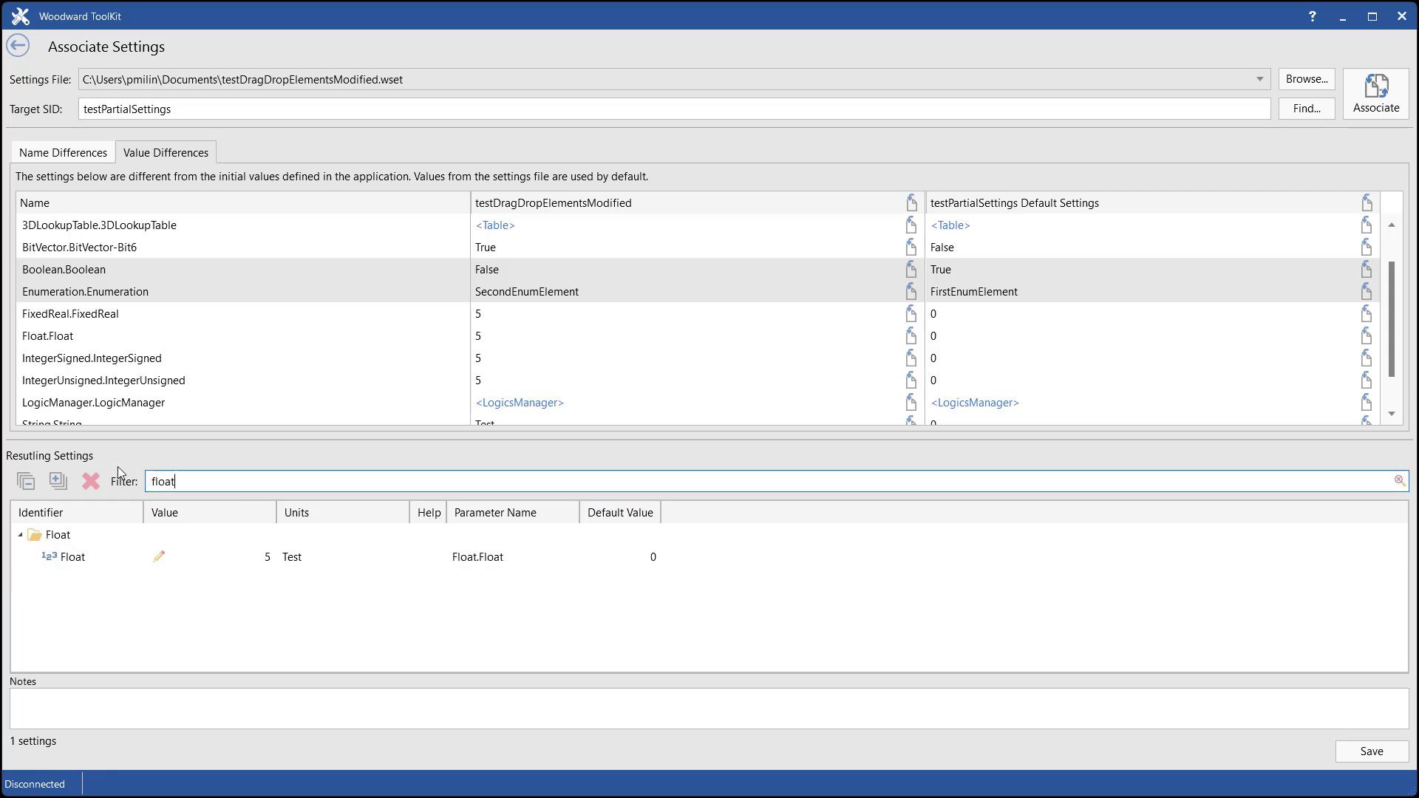
{"action": "left_click", "coordinate": [255, 559]}
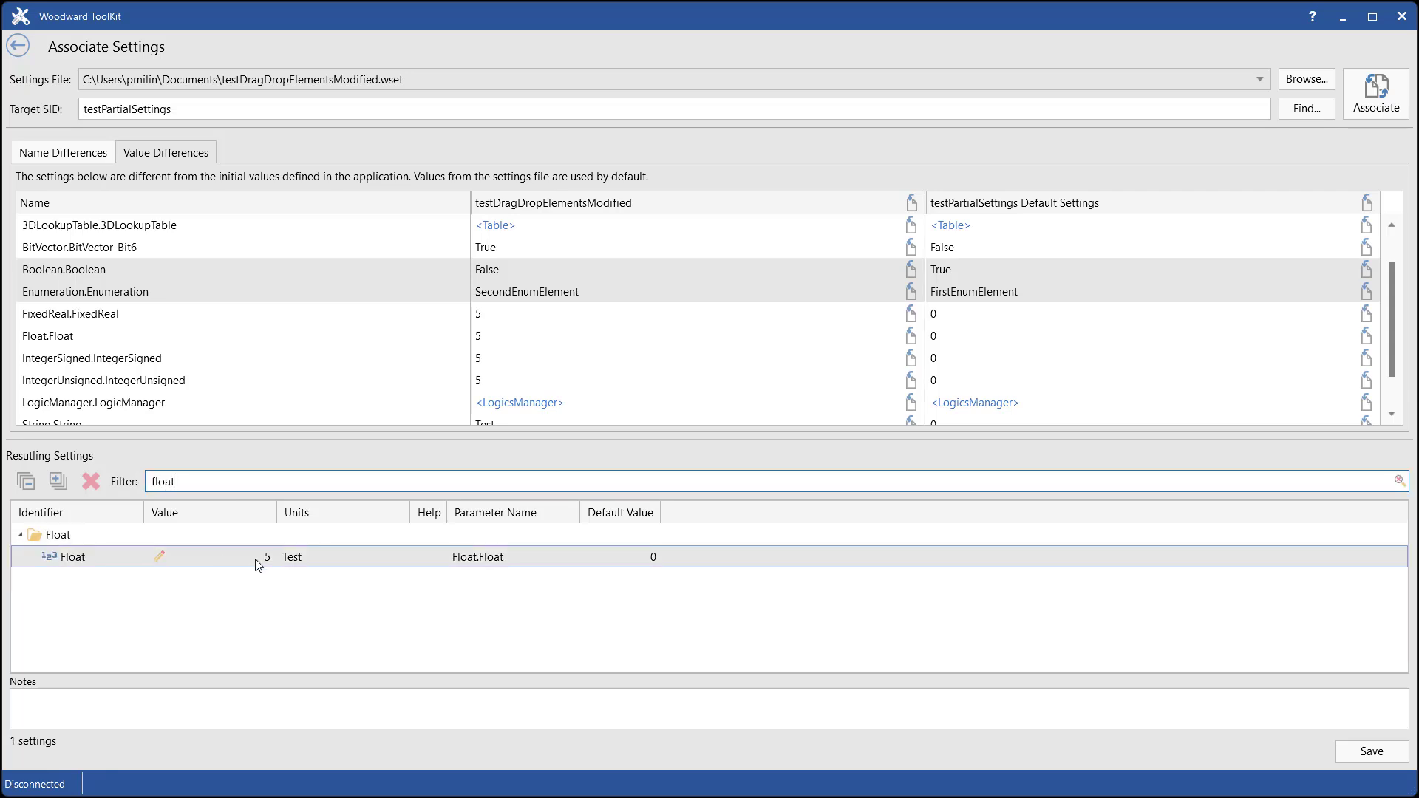
{"action": "left_click", "coordinate": [246, 560]}
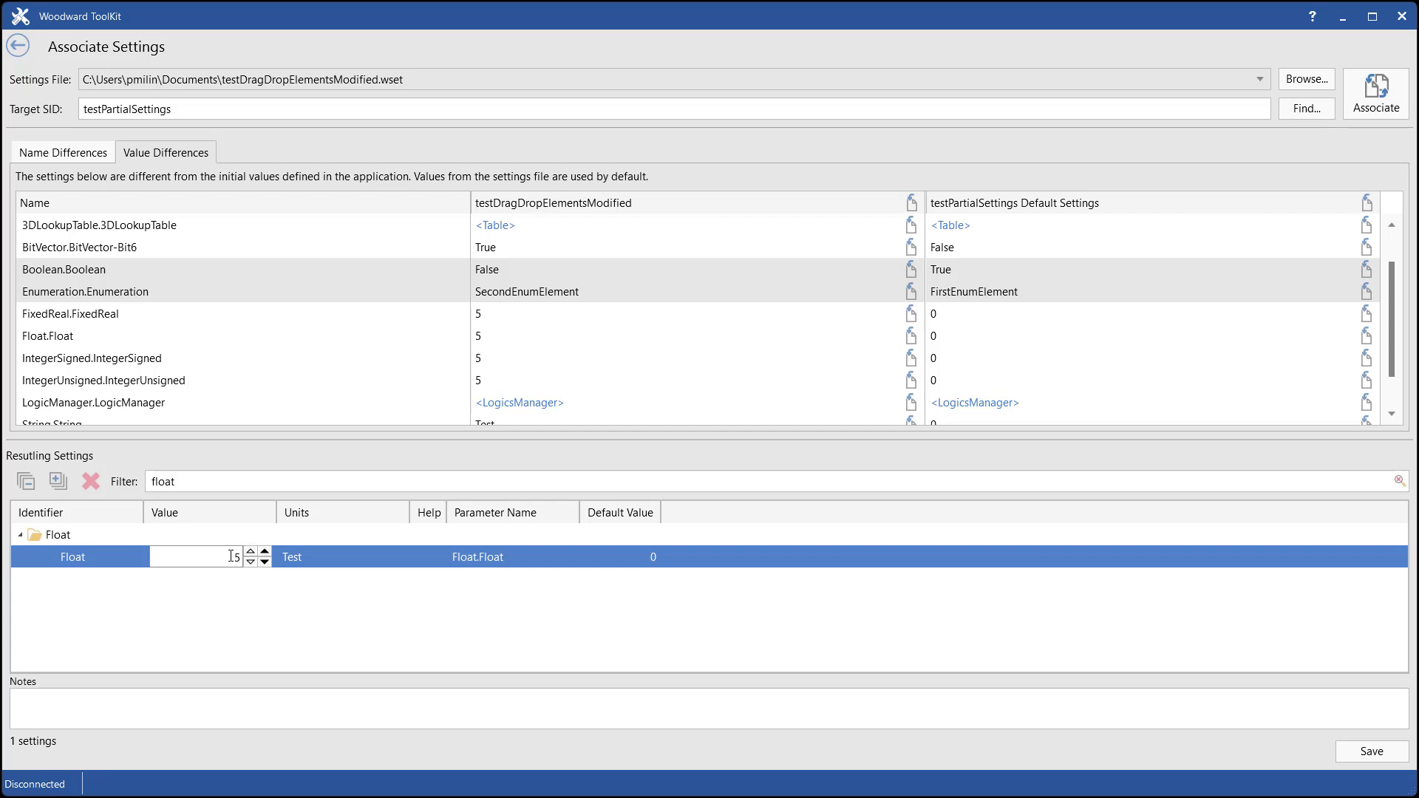
{"action": "type", "text": "3"}
{"action": "key", "text": "Tab"}
Step: Clear the filter and delete the Structure setting from the resulting settings
{"action": "left_click", "coordinate": [131, 482]}
{"action": "key", "text": "BackSpace"}
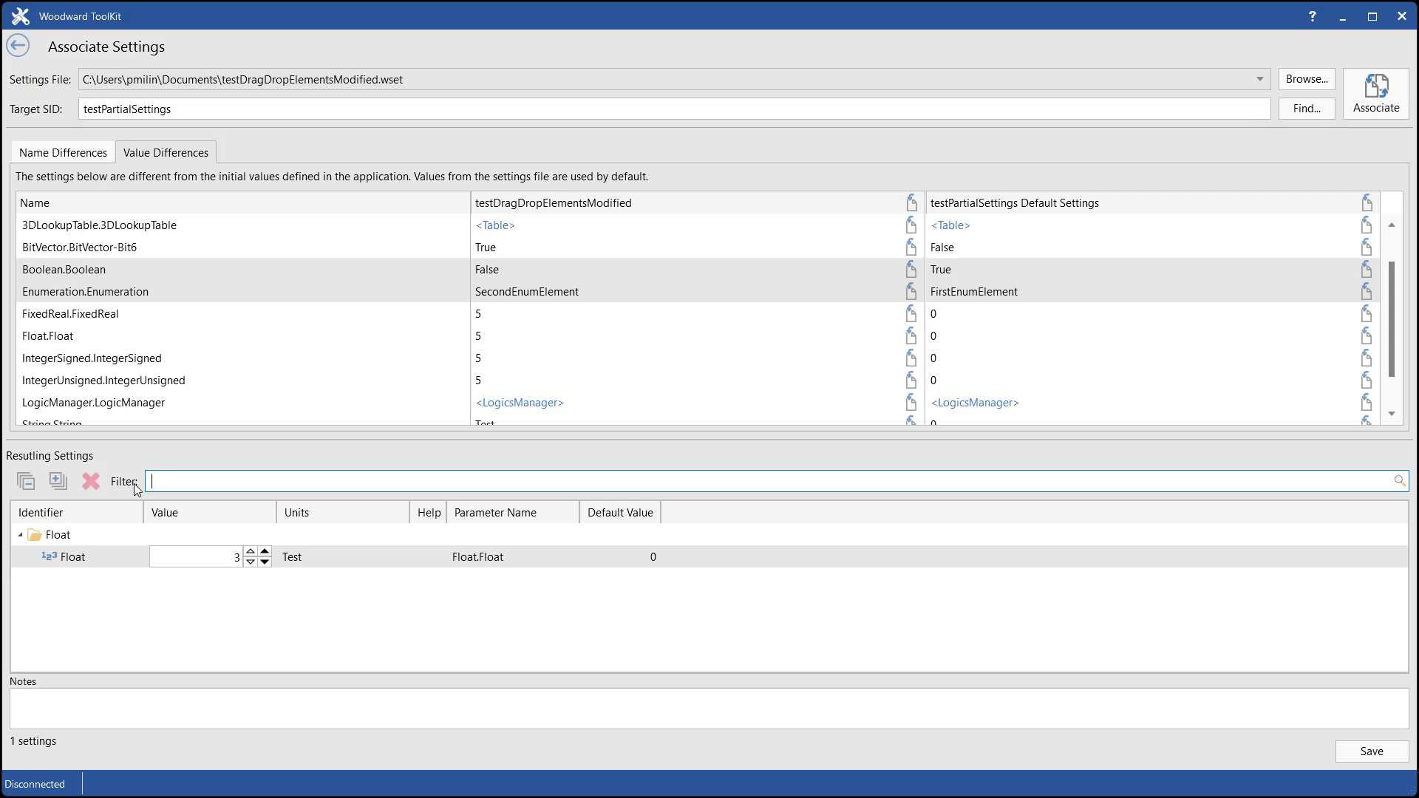
{"action": "scroll", "coordinate": [221, 575], "scroll_direction": "down", "scroll_amount": 3}
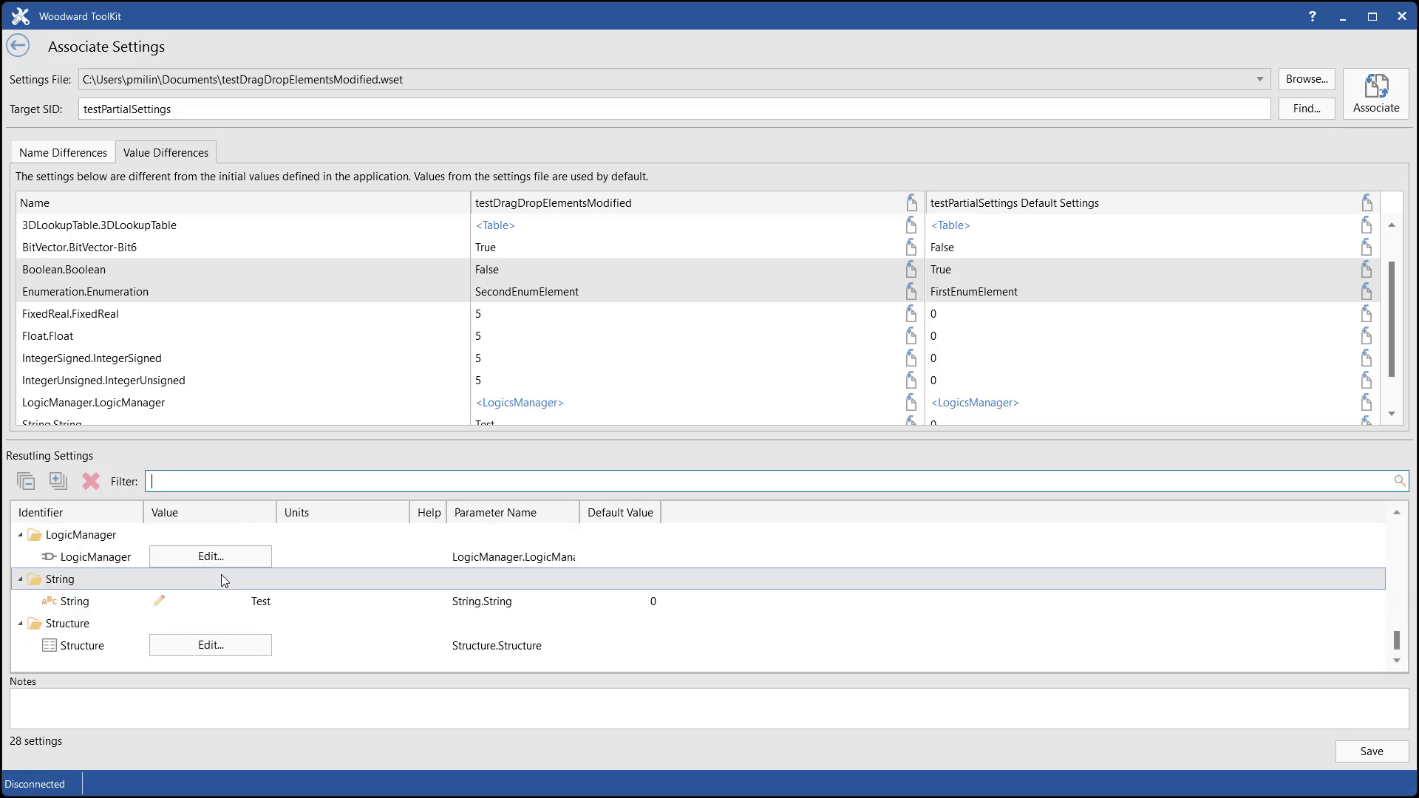
{"action": "left_click", "coordinate": [109, 644]}
{"action": "left_click", "coordinate": [98, 641]}
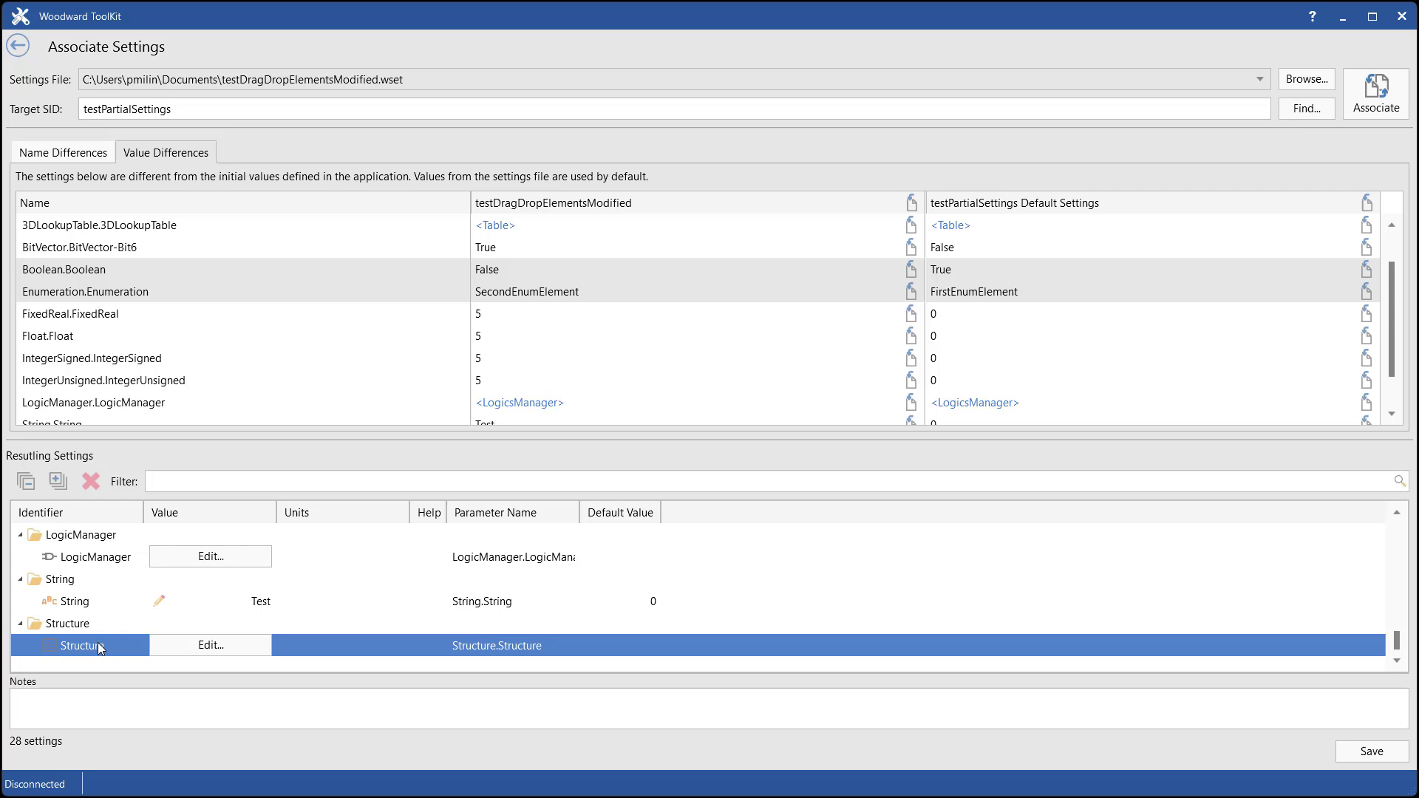
{"action": "left_click", "coordinate": [91, 478]}
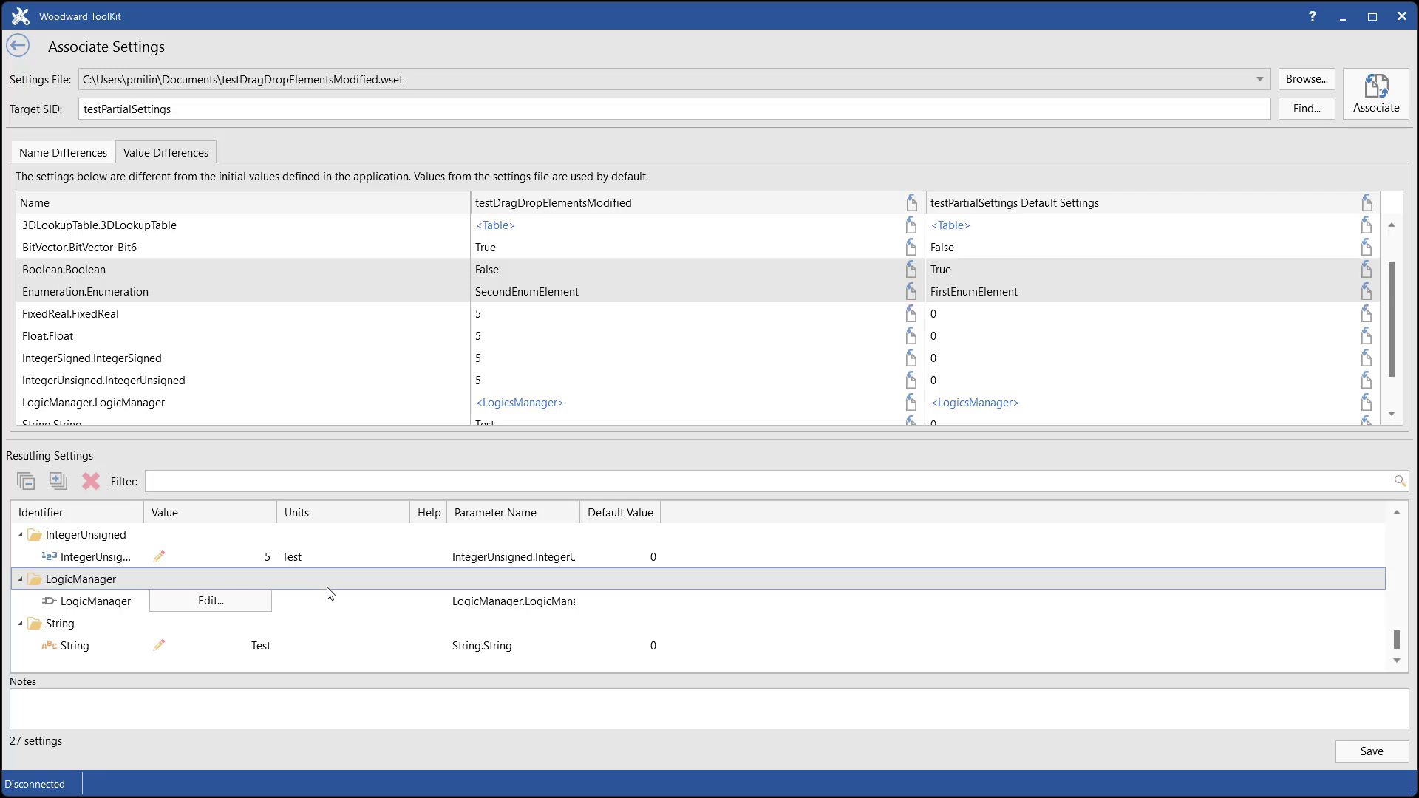
Step: Select the IntegerSigned and IntegerUnsigned settings together and delete them from the resulting settings
{"action": "scroll", "coordinate": [187, 592], "scroll_direction": "up", "scroll_amount": 1}
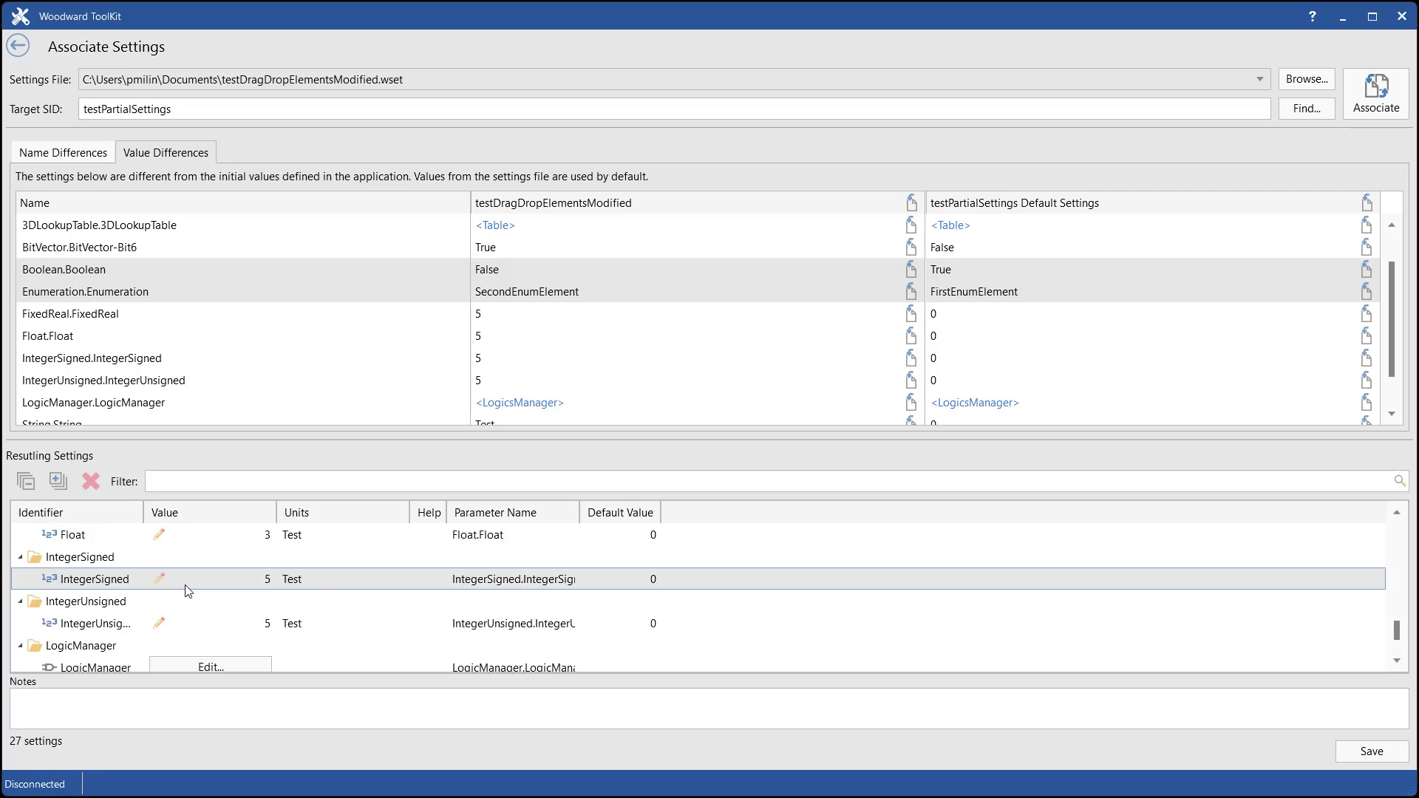
{"action": "left_click", "coordinate": [108, 581]}
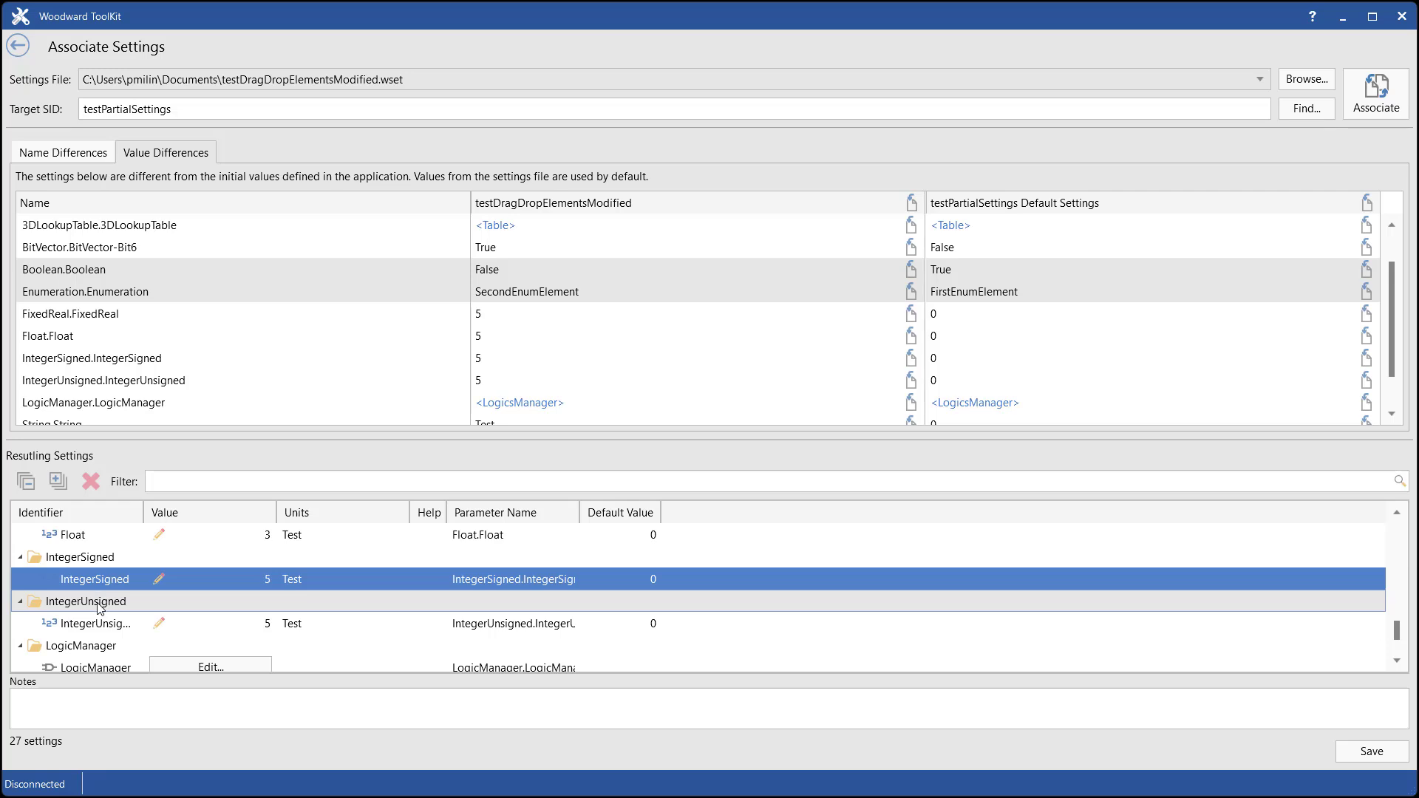
{"action": "left_click", "coordinate": [101, 608], "text": "ctrl"}
{"action": "left_click", "coordinate": [100, 625], "text": "ctrl"}
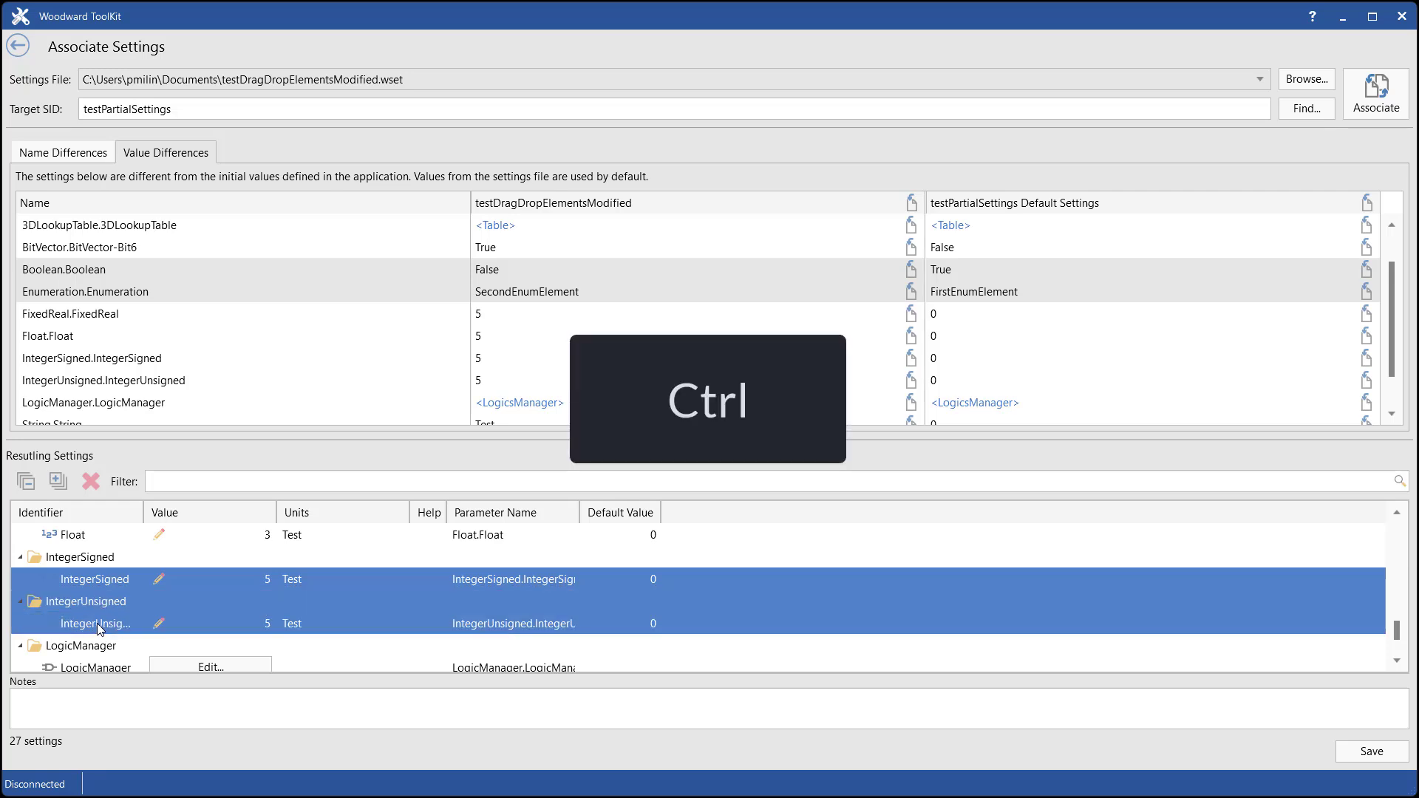
{"action": "left_click", "coordinate": [91, 482]}
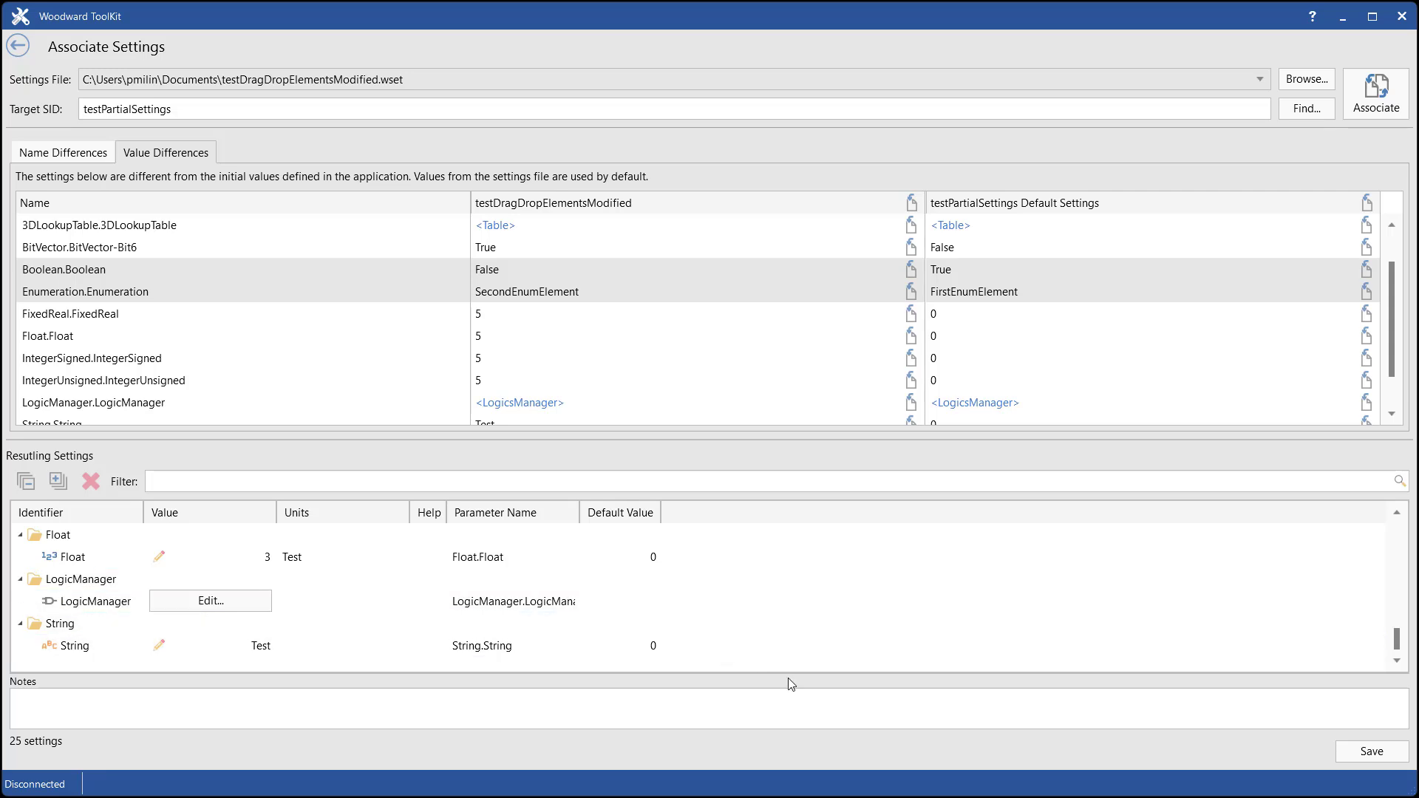
Step: Save the resulting settings in the Documents folder as a settings file named newSettings
{"action": "left_click", "coordinate": [1350, 751]}
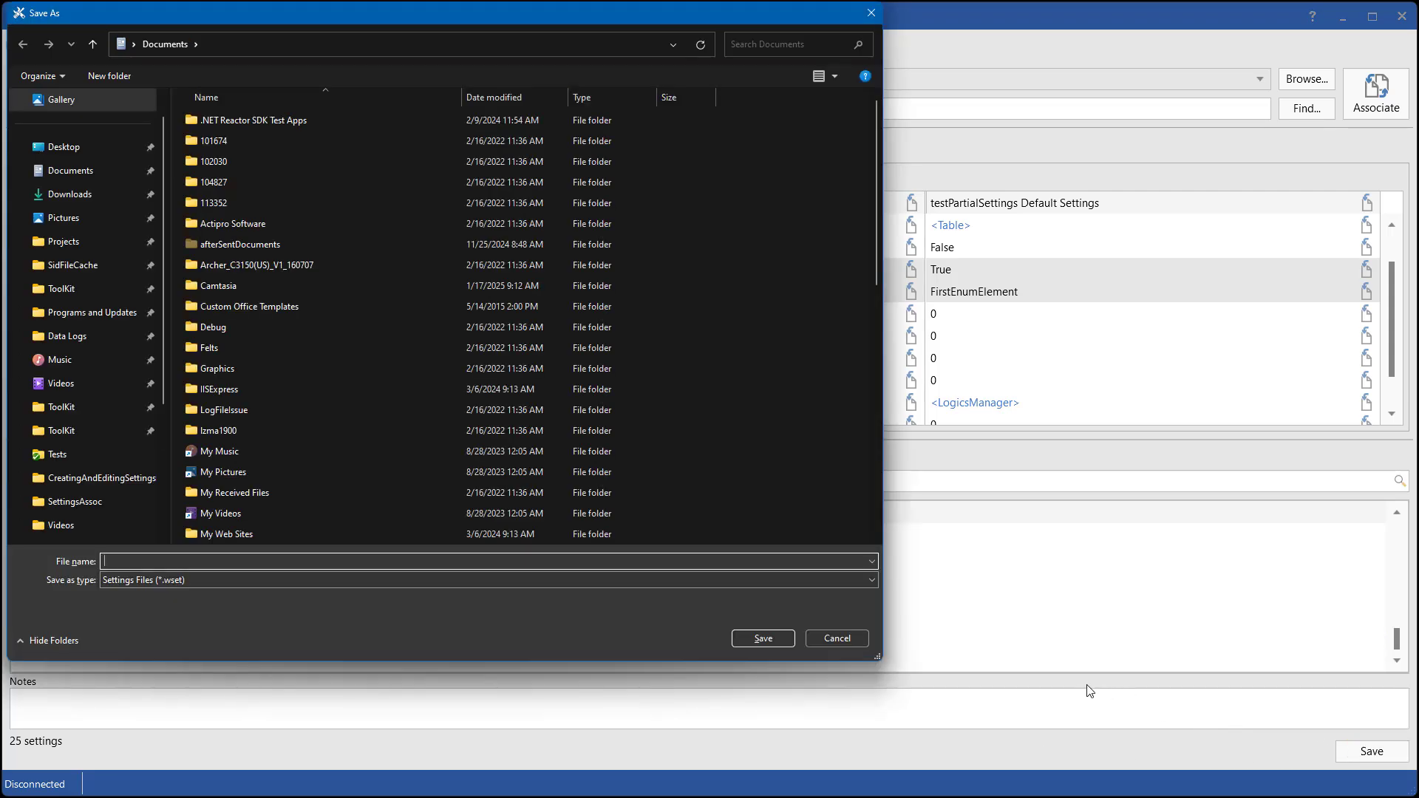
{"action": "type", "text": "newSettings"}
{"action": "key", "text": "Return"}
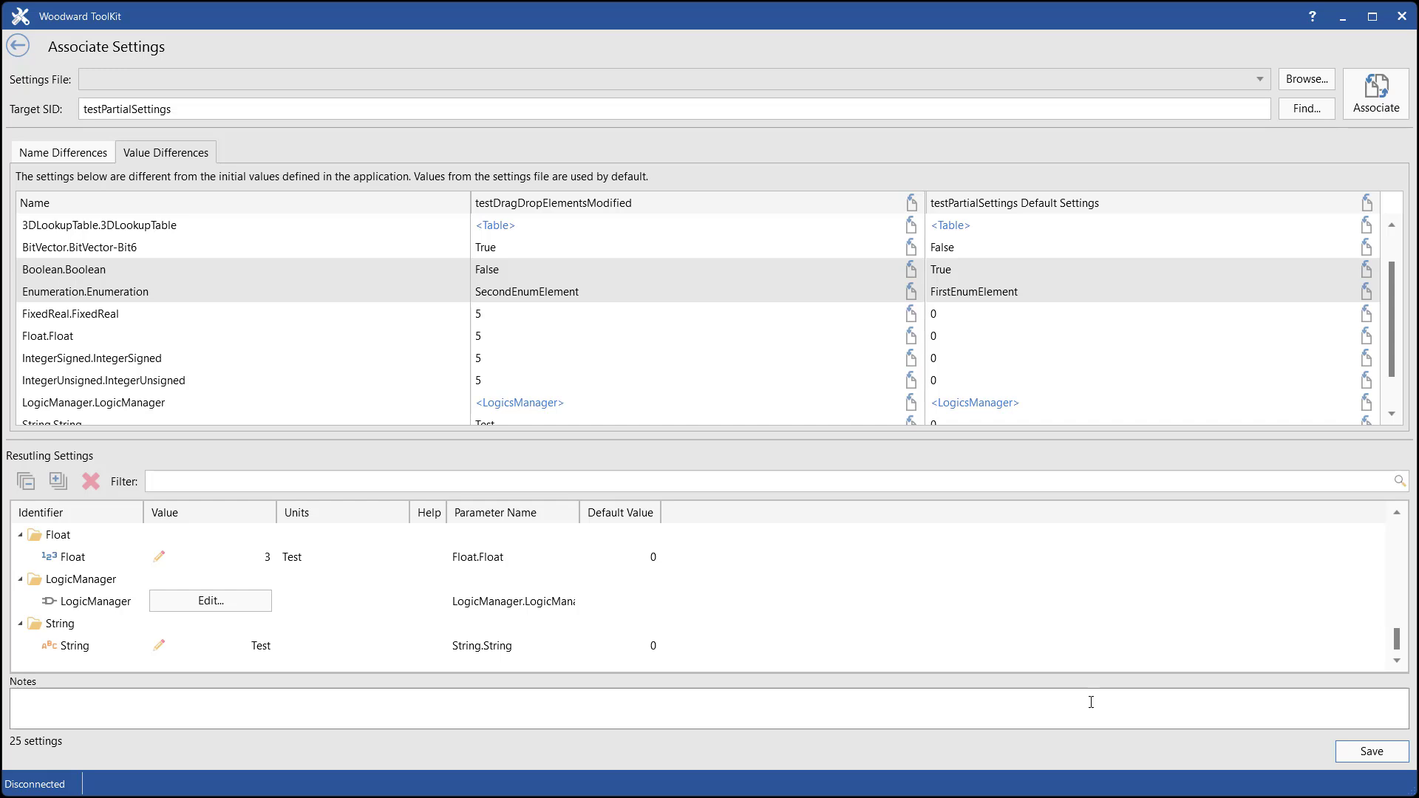
Step: Choose testAssociateMinimal.wset from the Documents folder as the settings file for a new association
{"action": "left_click", "coordinate": [1261, 81]}
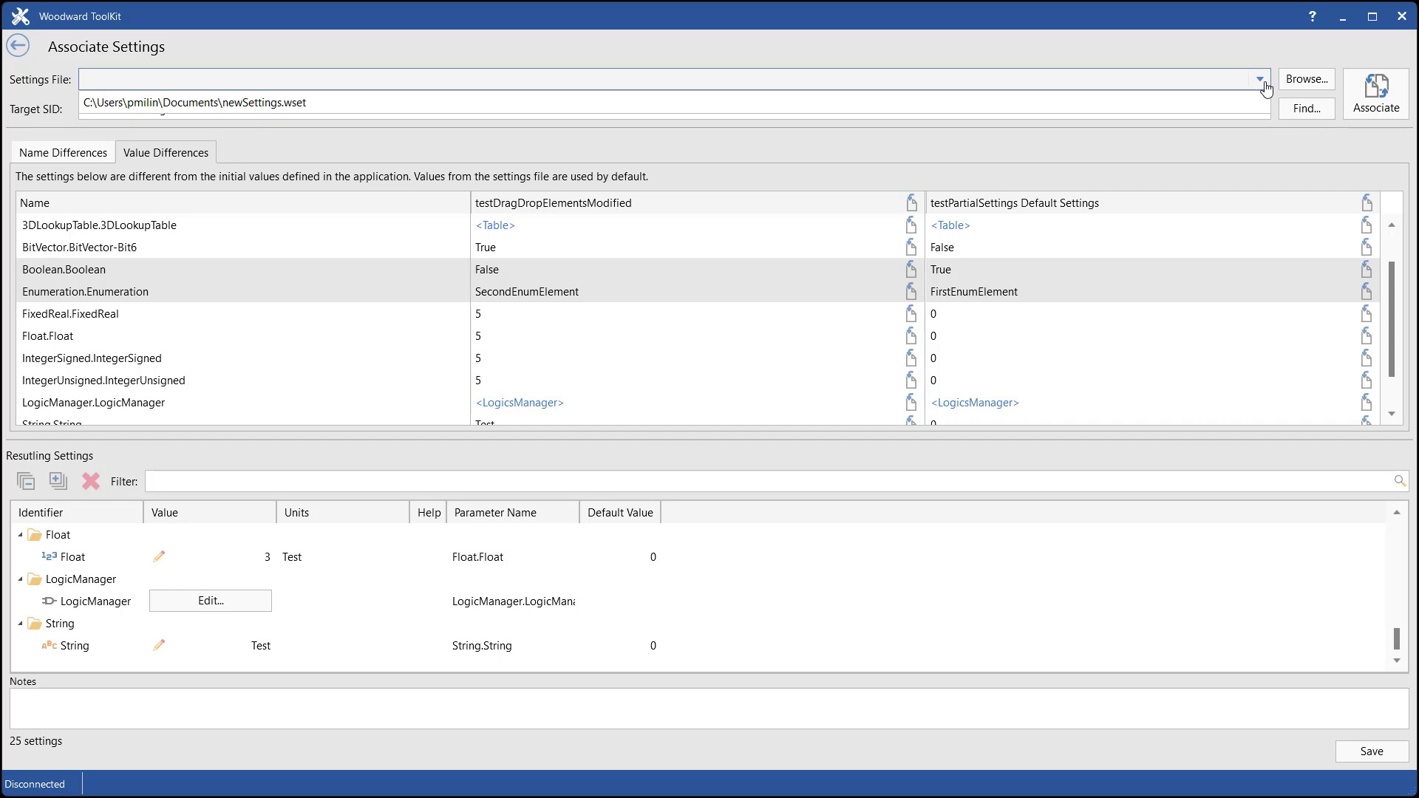
{"action": "left_click", "coordinate": [1306, 79]}
{"action": "left_click", "coordinate": [1306, 79]}
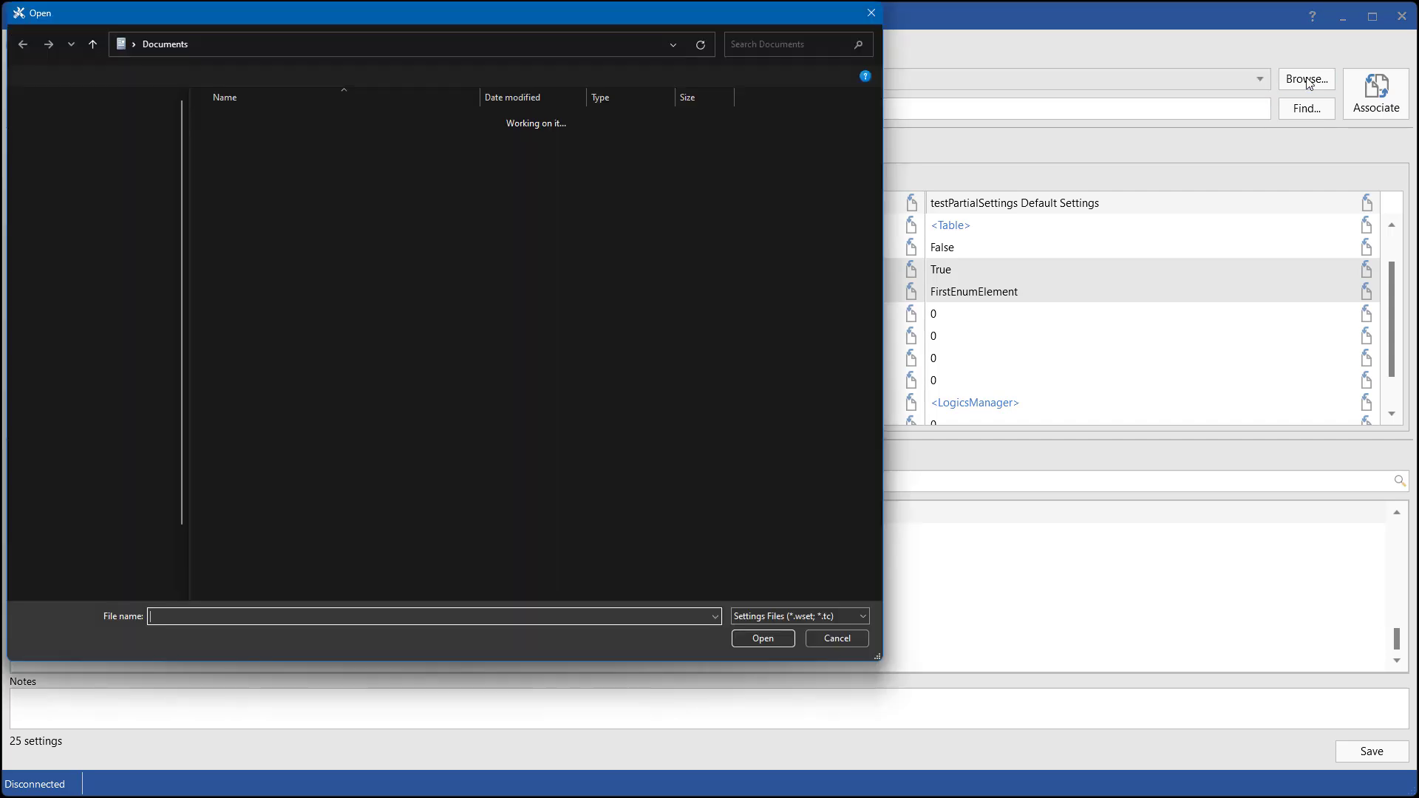
{"action": "scroll", "coordinate": [578, 558], "scroll_direction": "down", "scroll_amount": 7}
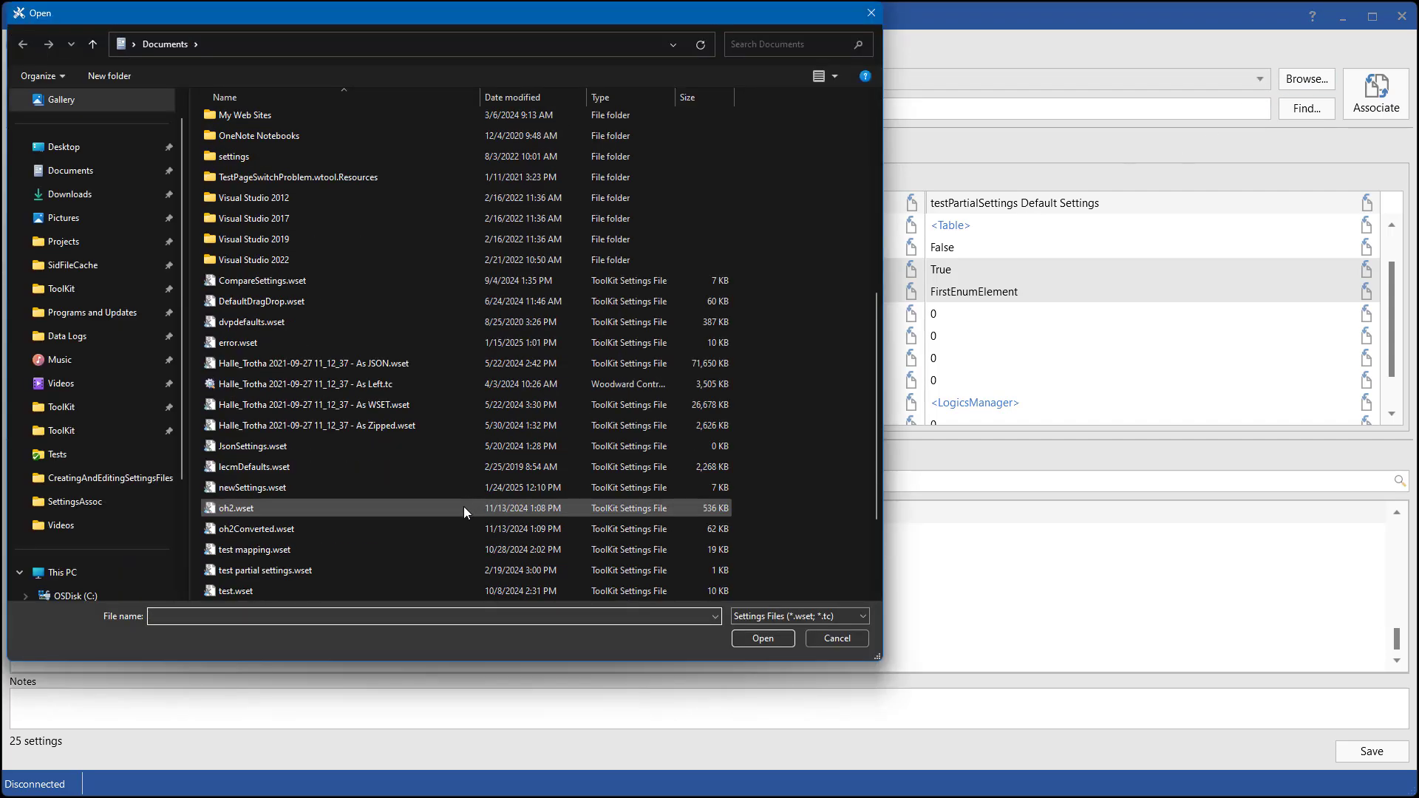
{"action": "scroll", "coordinate": [464, 507], "scroll_direction": "down", "scroll_amount": 3}
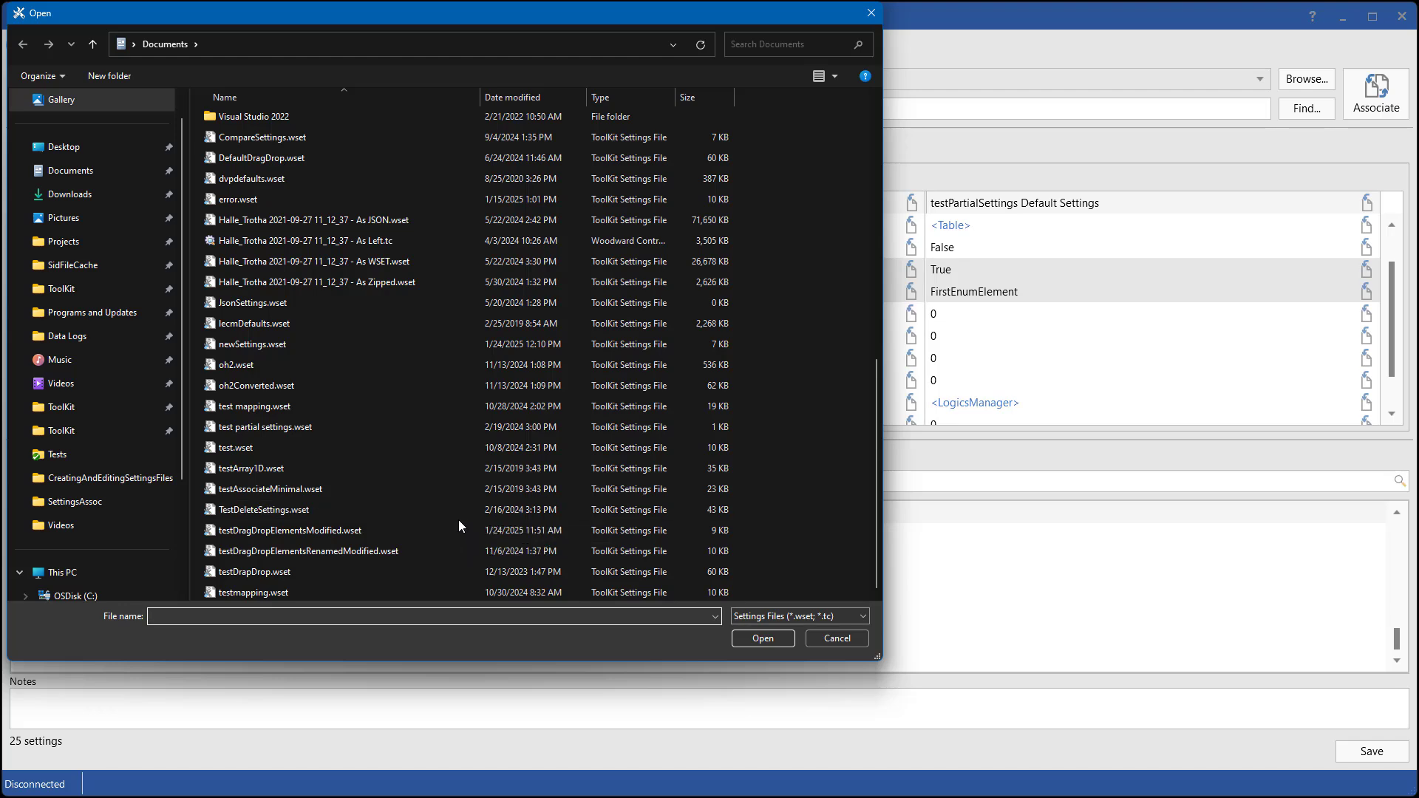
{"action": "double_click", "coordinate": [336, 480]}
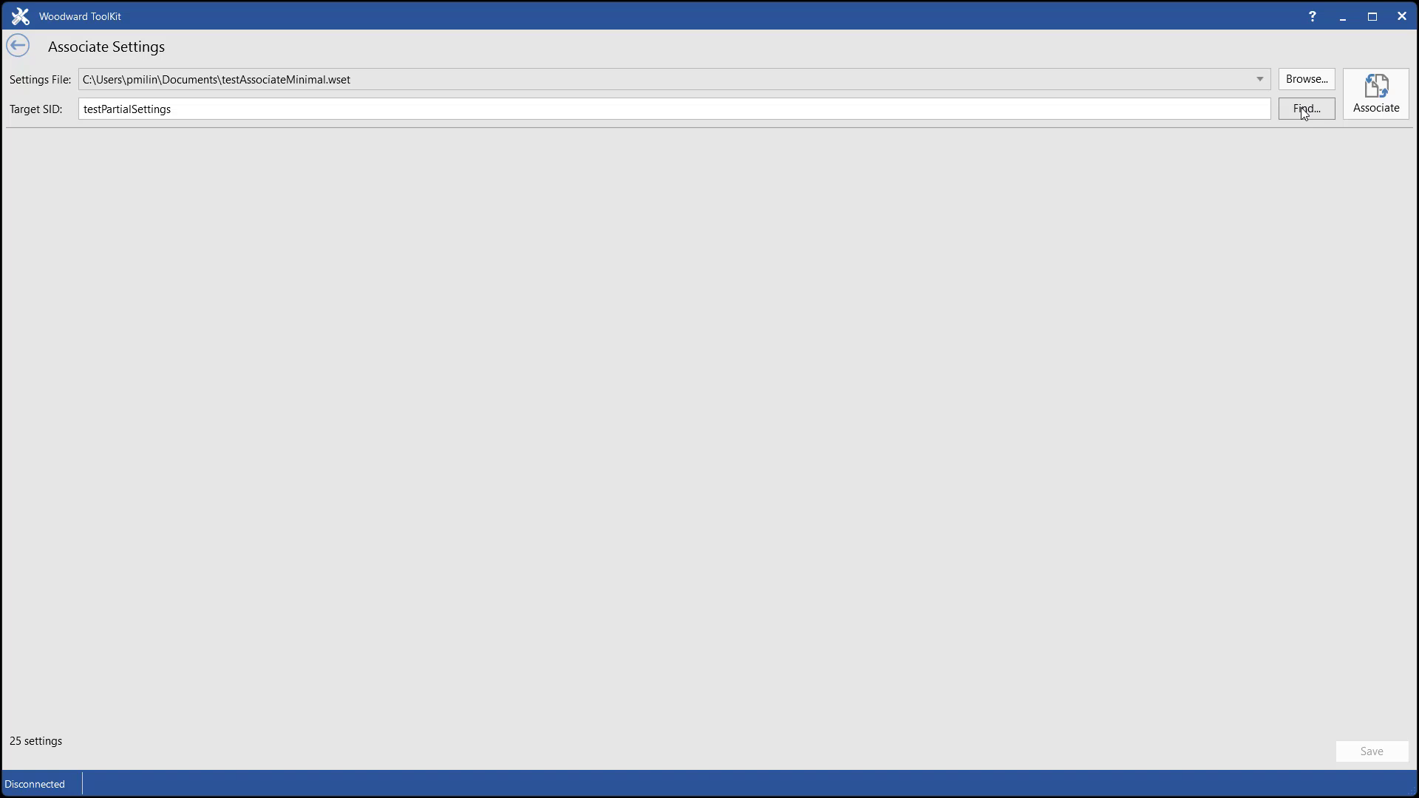
Step: Set the target SID to testSettingsConversionNoInitialValuesPartialNotAllowed and associate the settings file with it
{"action": "left_click", "coordinate": [1306, 109]}
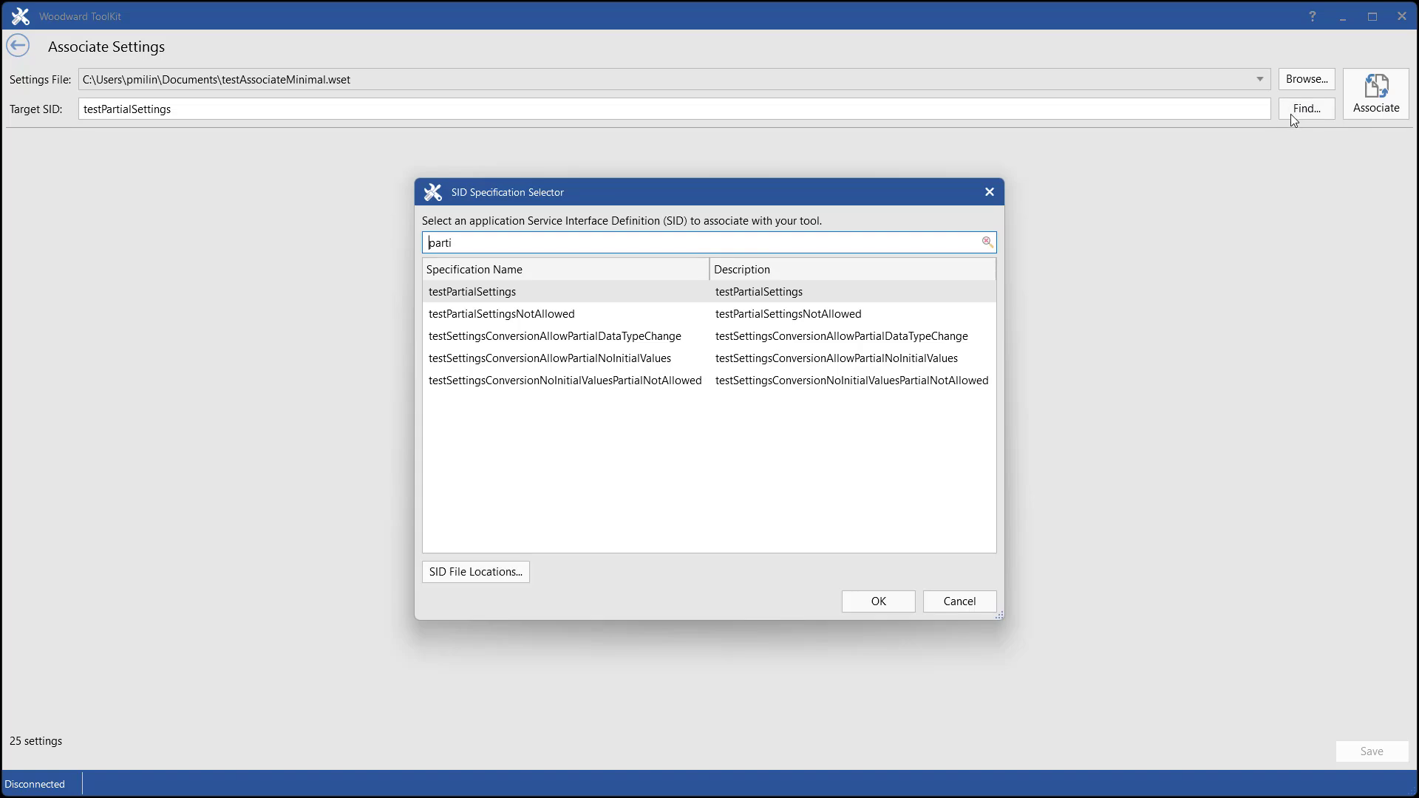
{"action": "left_click", "coordinate": [655, 380]}
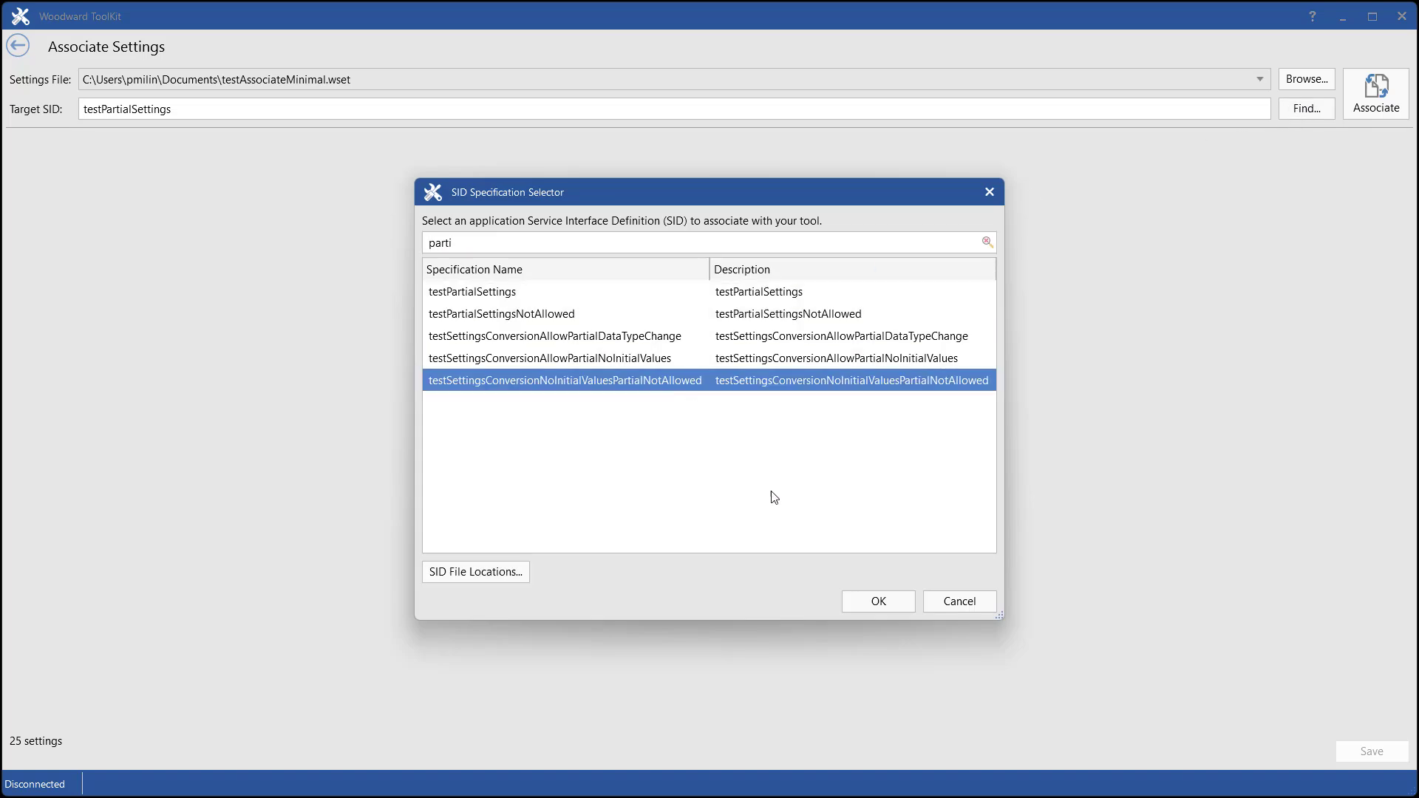
{"action": "left_click", "coordinate": [879, 601]}
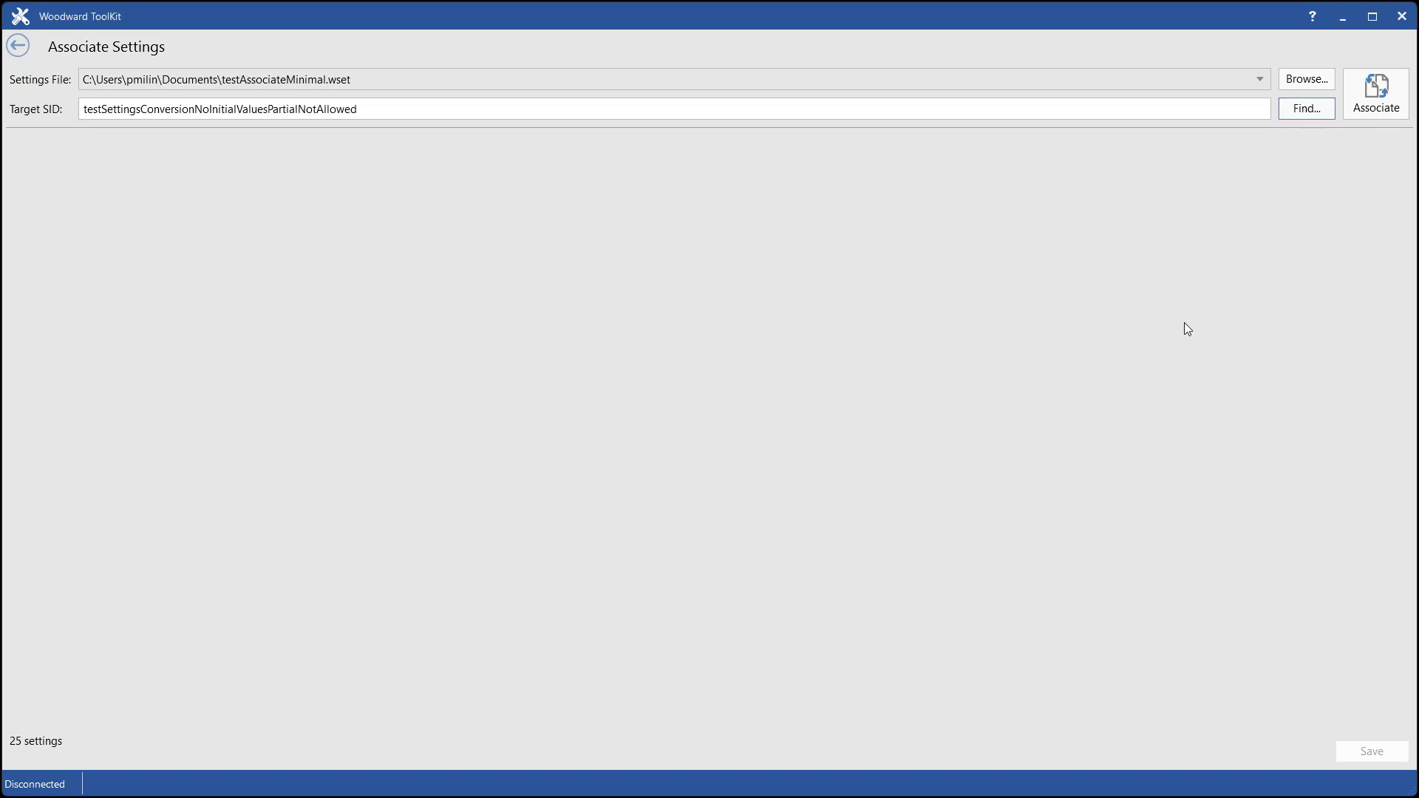
{"action": "left_click", "coordinate": [1380, 87]}
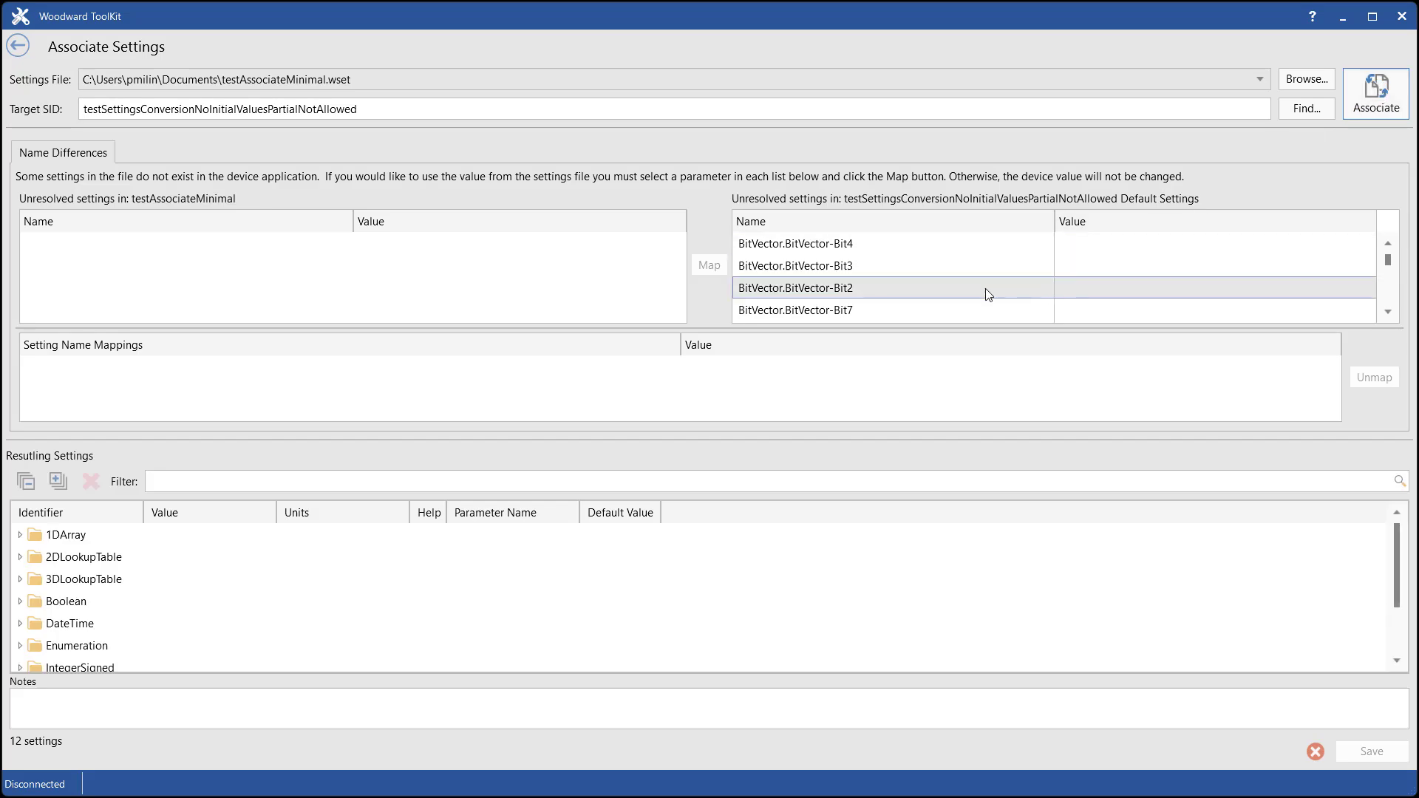
Step: Review the list of errors for the settings reassociation and close it
{"action": "left_click", "coordinate": [941, 265]}
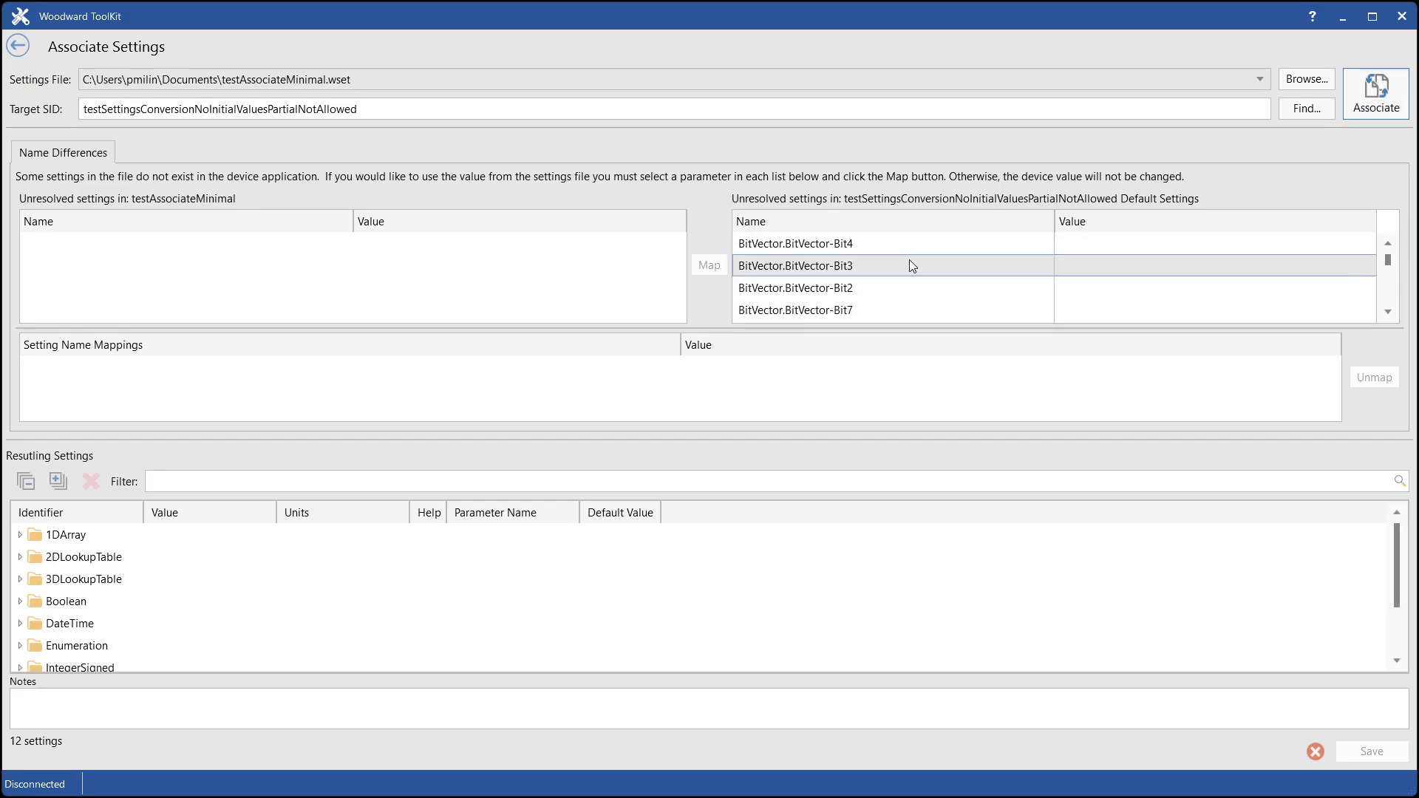
{"action": "left_click", "coordinate": [1314, 752]}
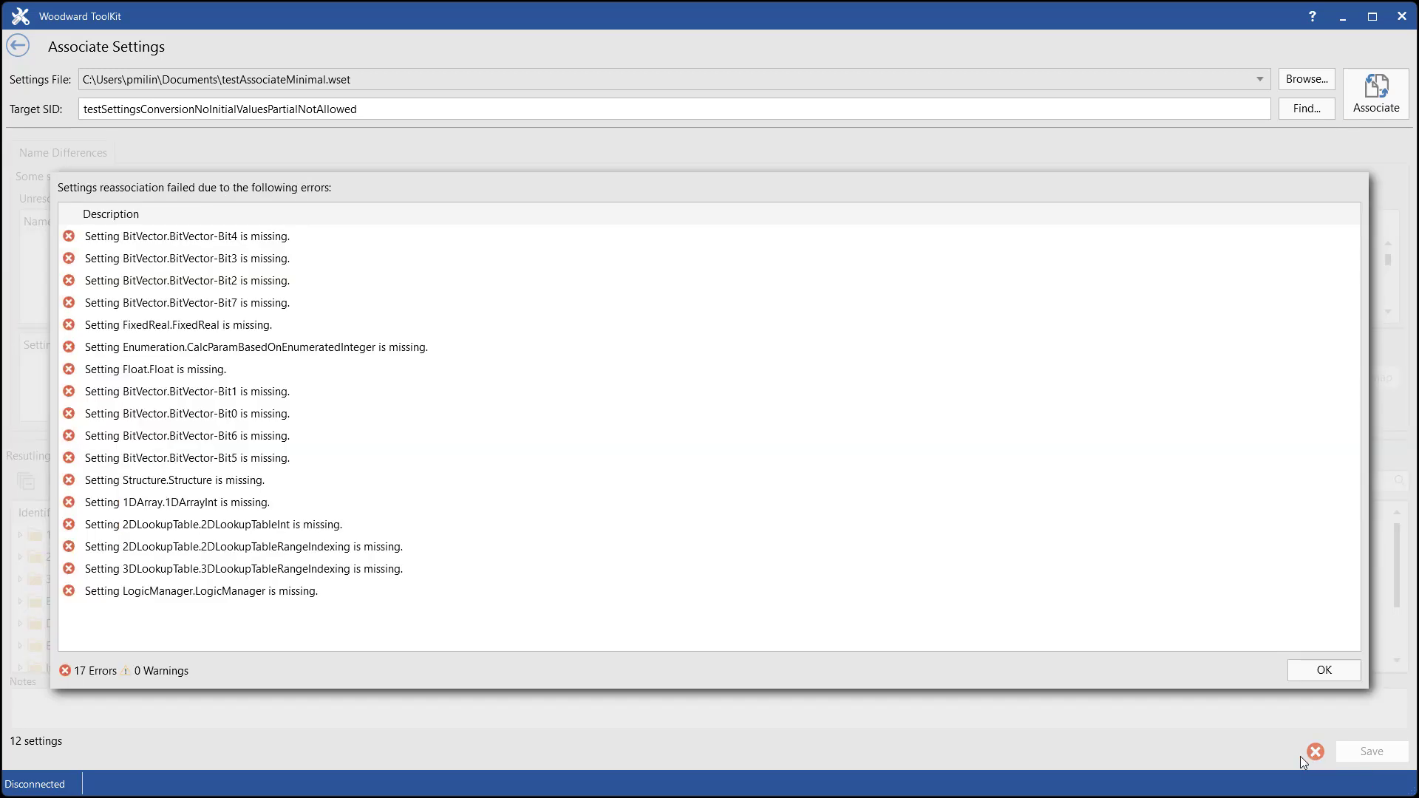
{"action": "left_click", "coordinate": [1325, 671]}
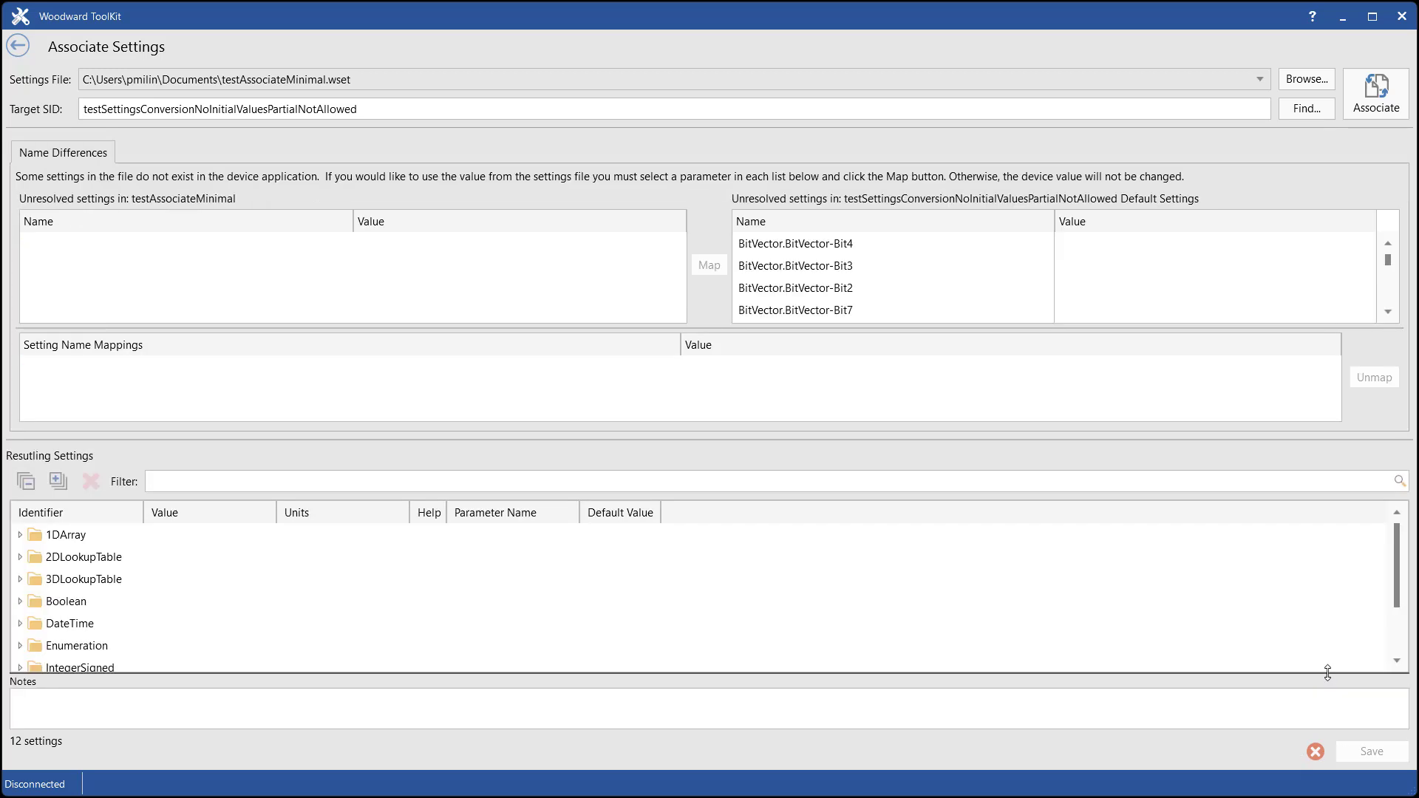